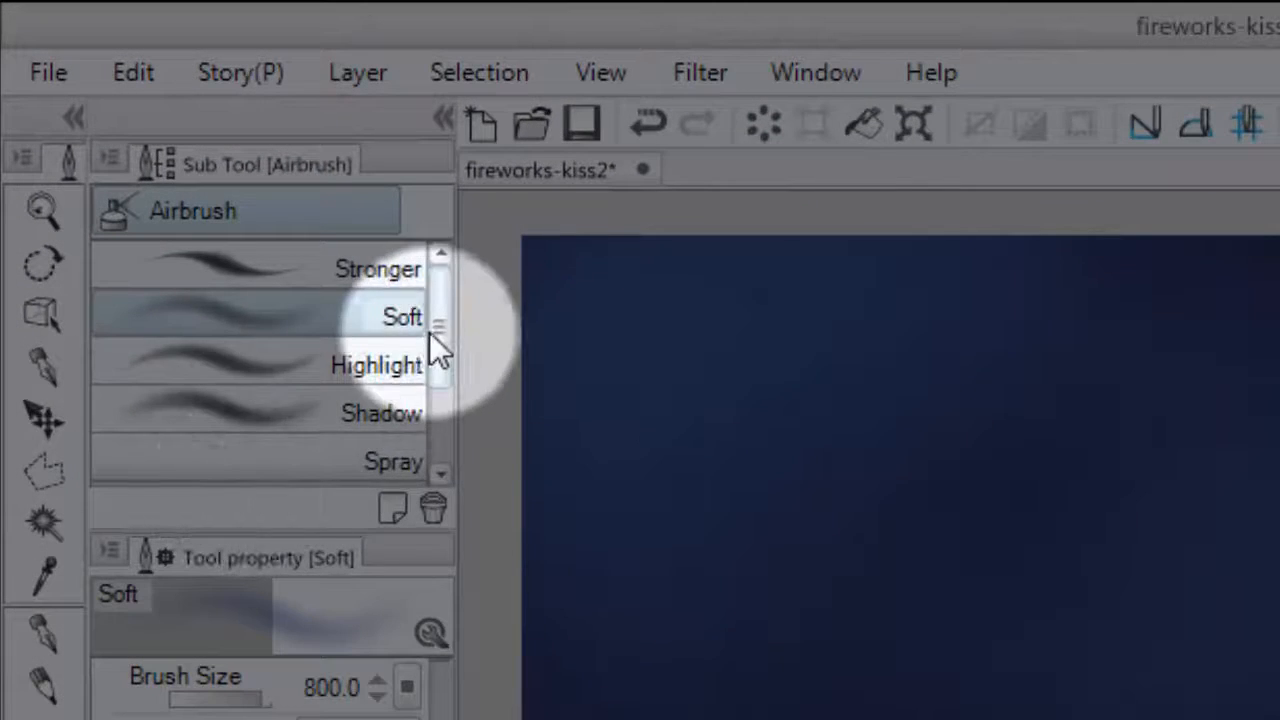
Spray speckled blue texture over the night-sky background with the Tone scraping airbrush at brush size 400.
left_click_drag(188, 139, 191, 162)
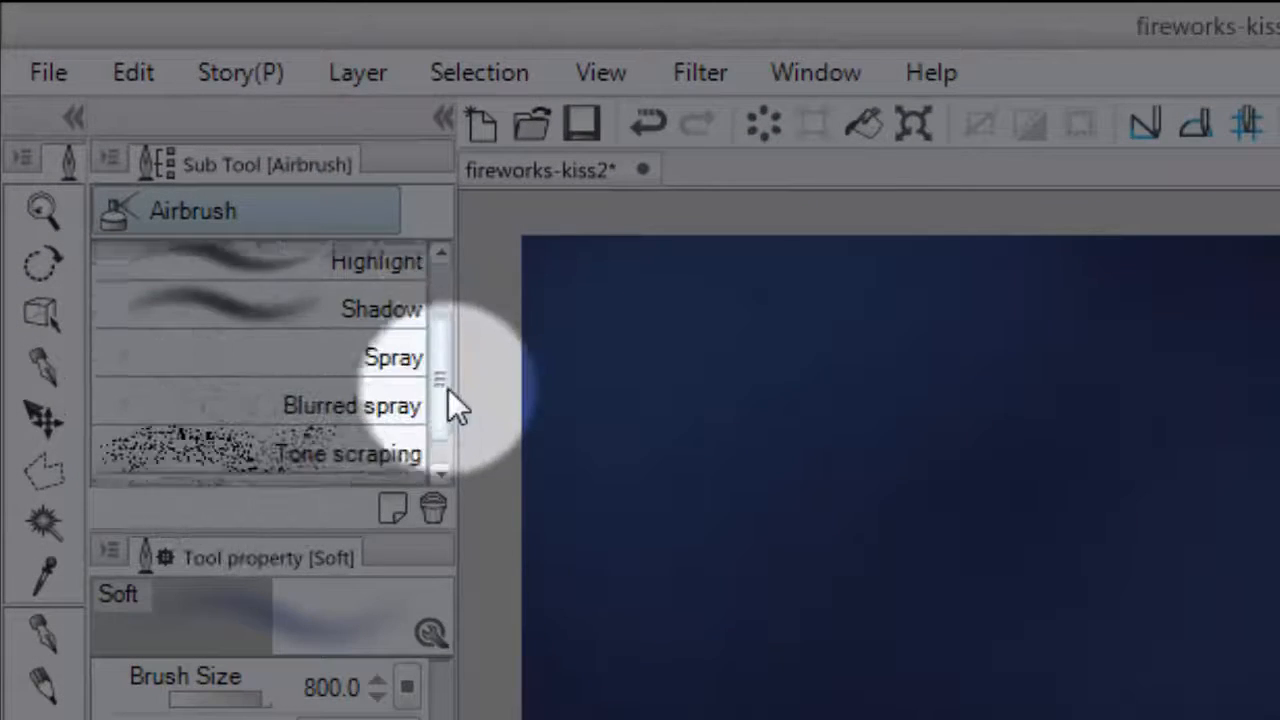
left_click_drag(448, 404, 448, 414)
left_click(242, 416)
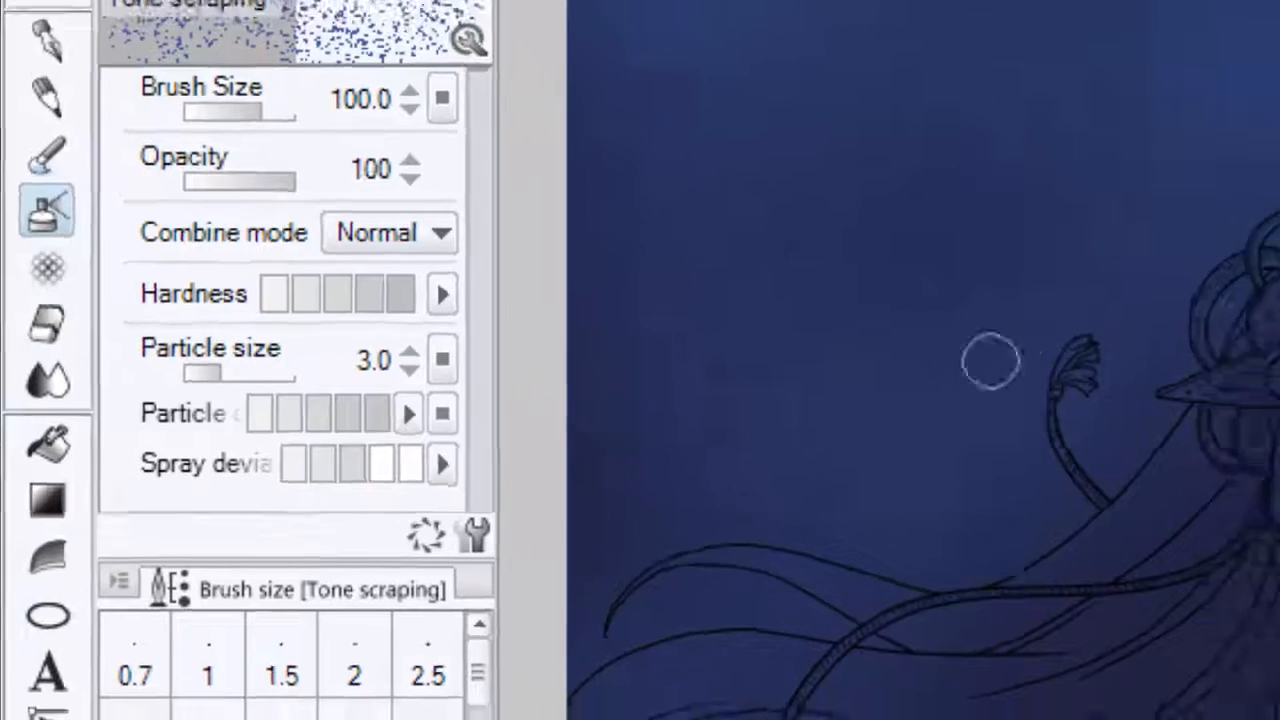
key("bracketright")
key("bracketright")
key("bracketright")
key("bracketright")
key("bracketright")
key("bracketright")
key("bracketright")
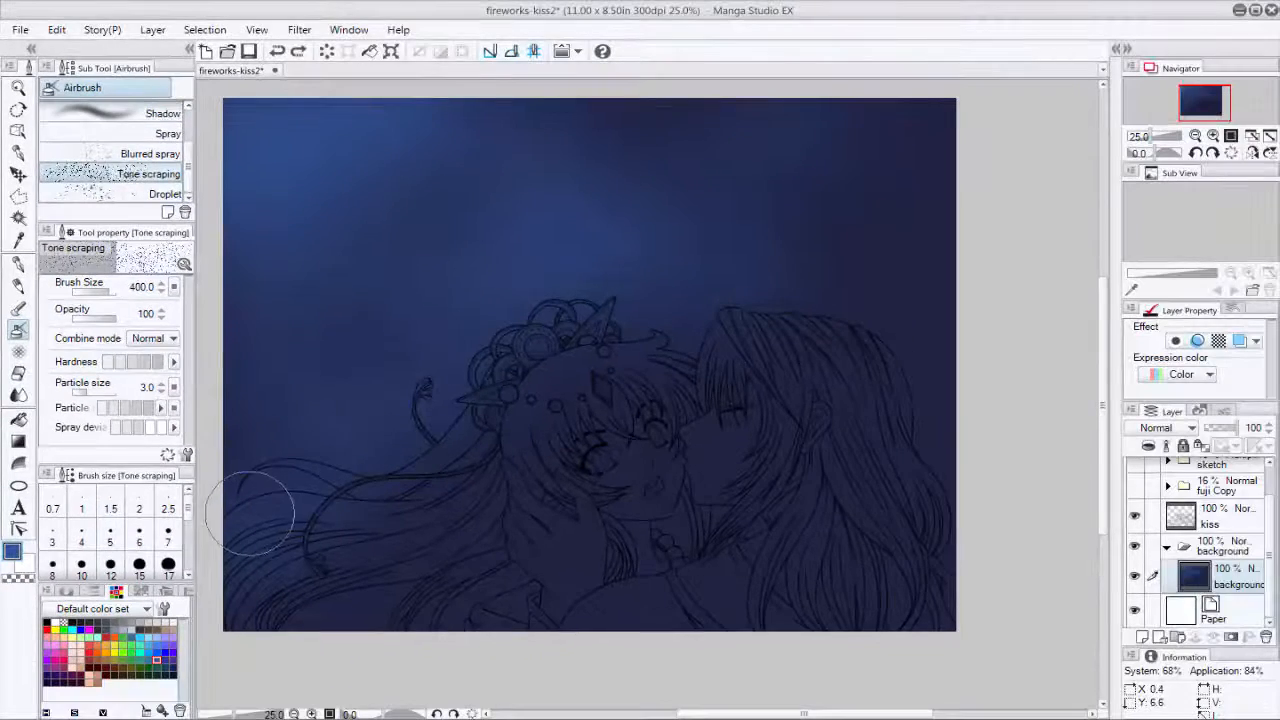
left_click_drag(250, 514, 307, 466)
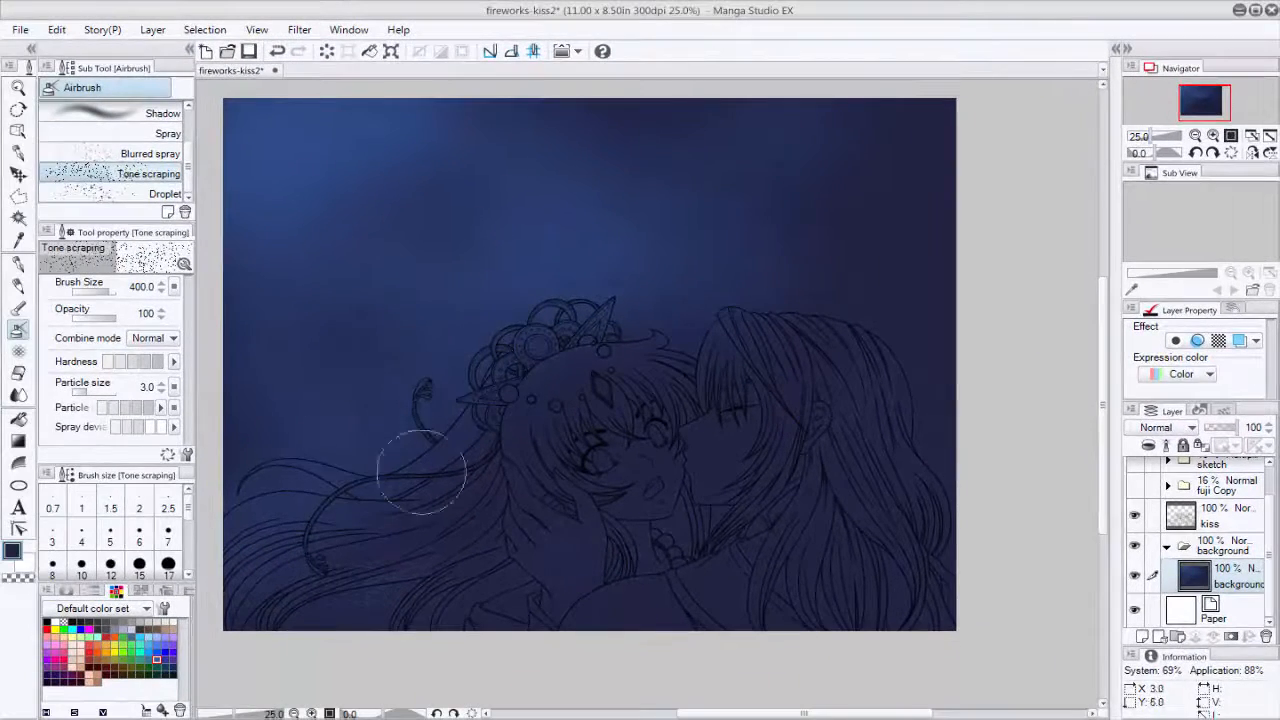
Pick black and darken the lower part of the background with the Soft airbrush at size 800.
left_click(72, 622)
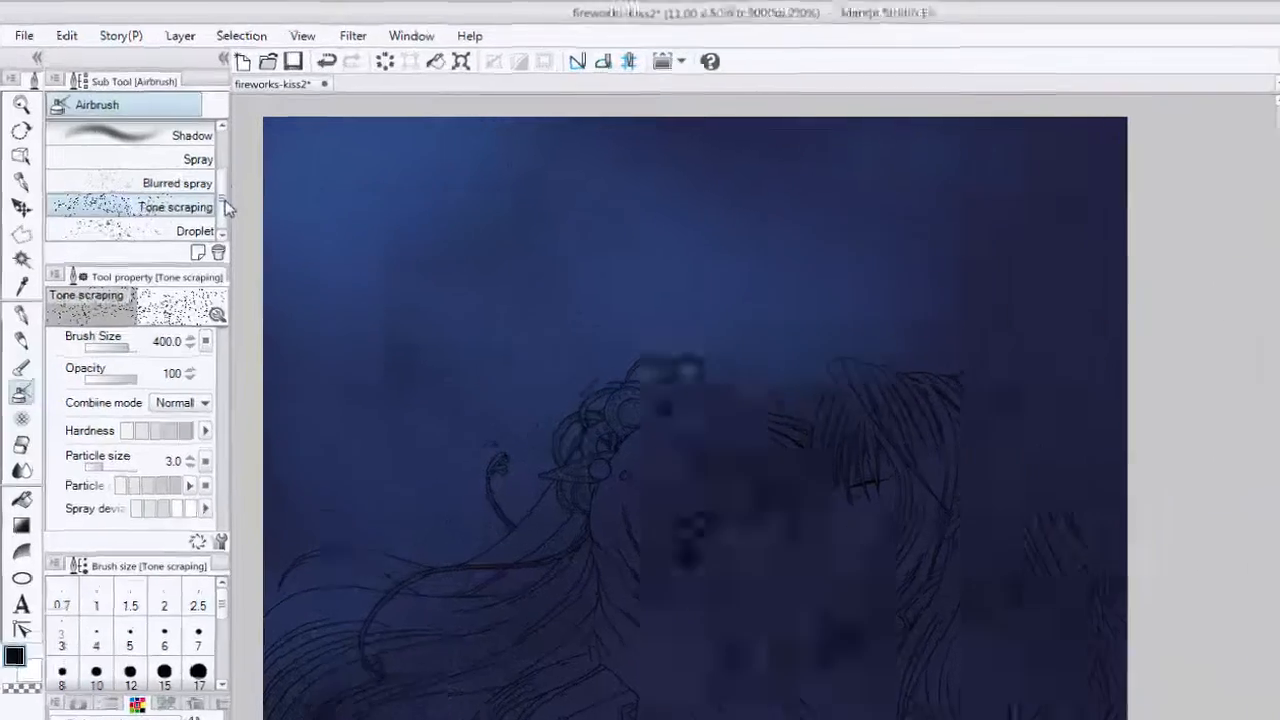
scroll(130, 150, "up", 3)
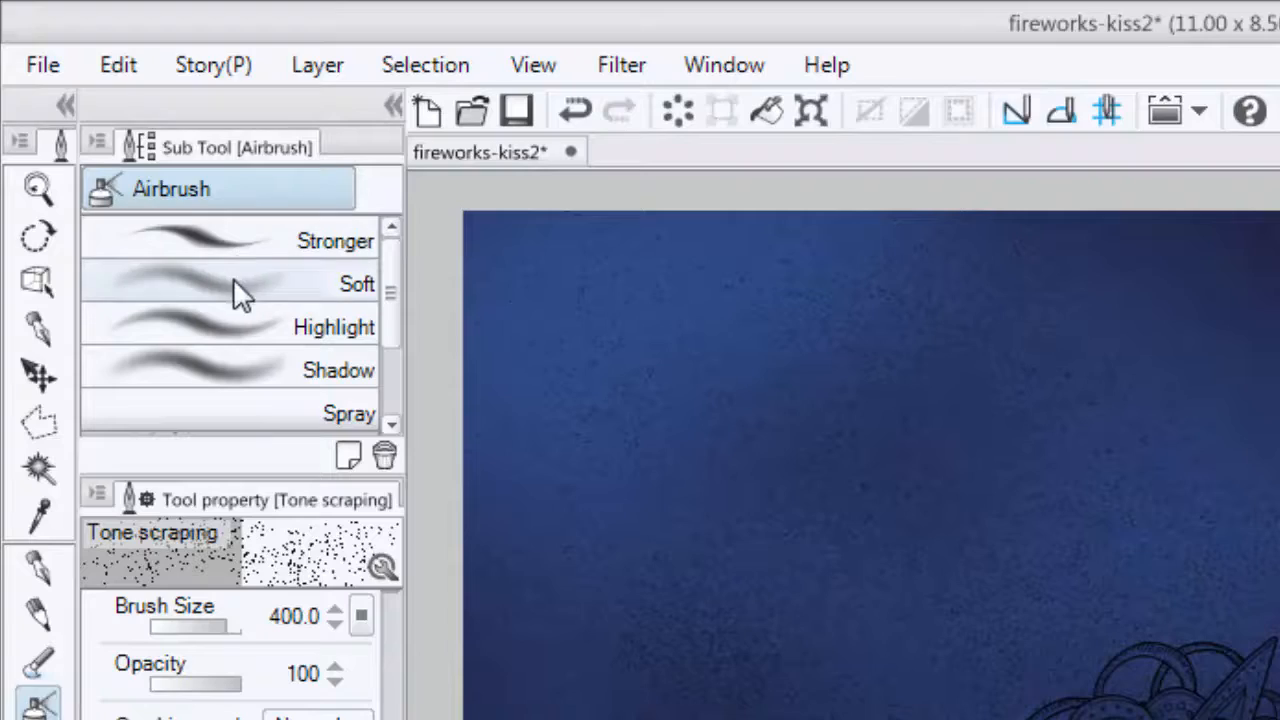
left_click(240, 284)
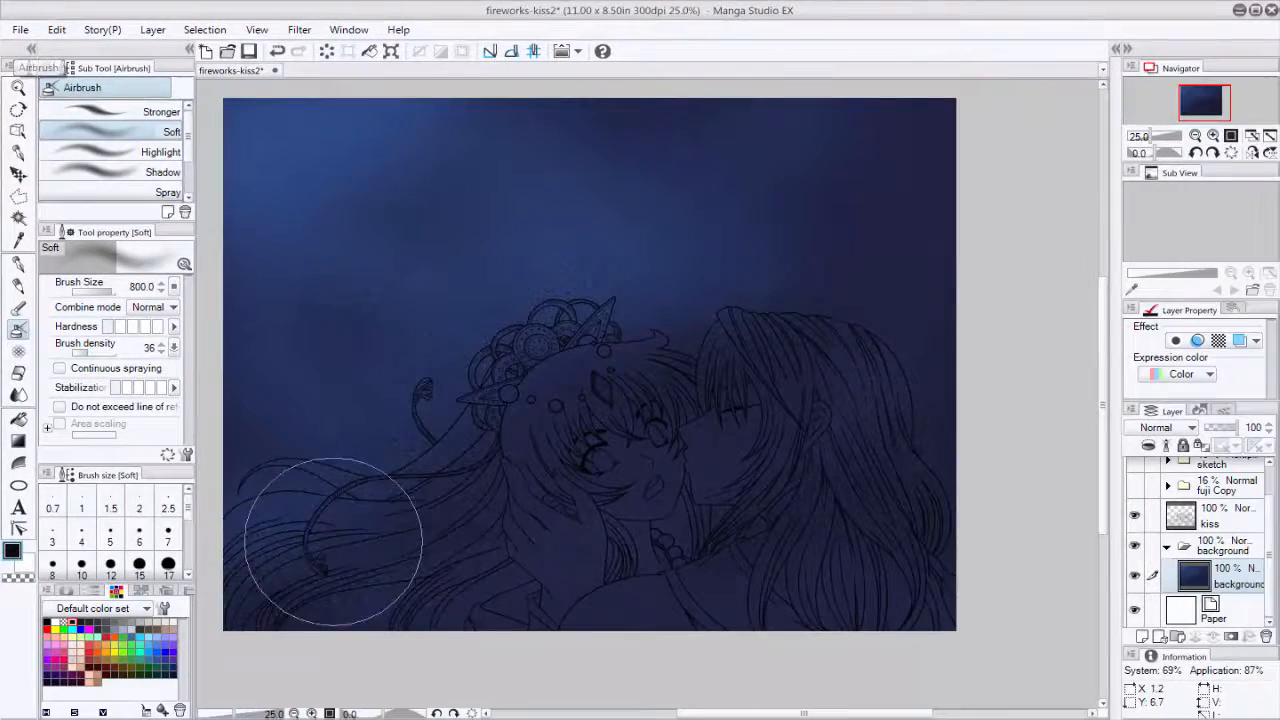
mouse_move(333, 541)
left_mouse_down()
mouse_move(1034, 251)
mouse_move(900, 314)
mouse_move(937, 537)
mouse_move(771, 547)
mouse_move(310, 650)
mouse_move(270, 610)
mouse_move(200, 440)
left_mouse_up()
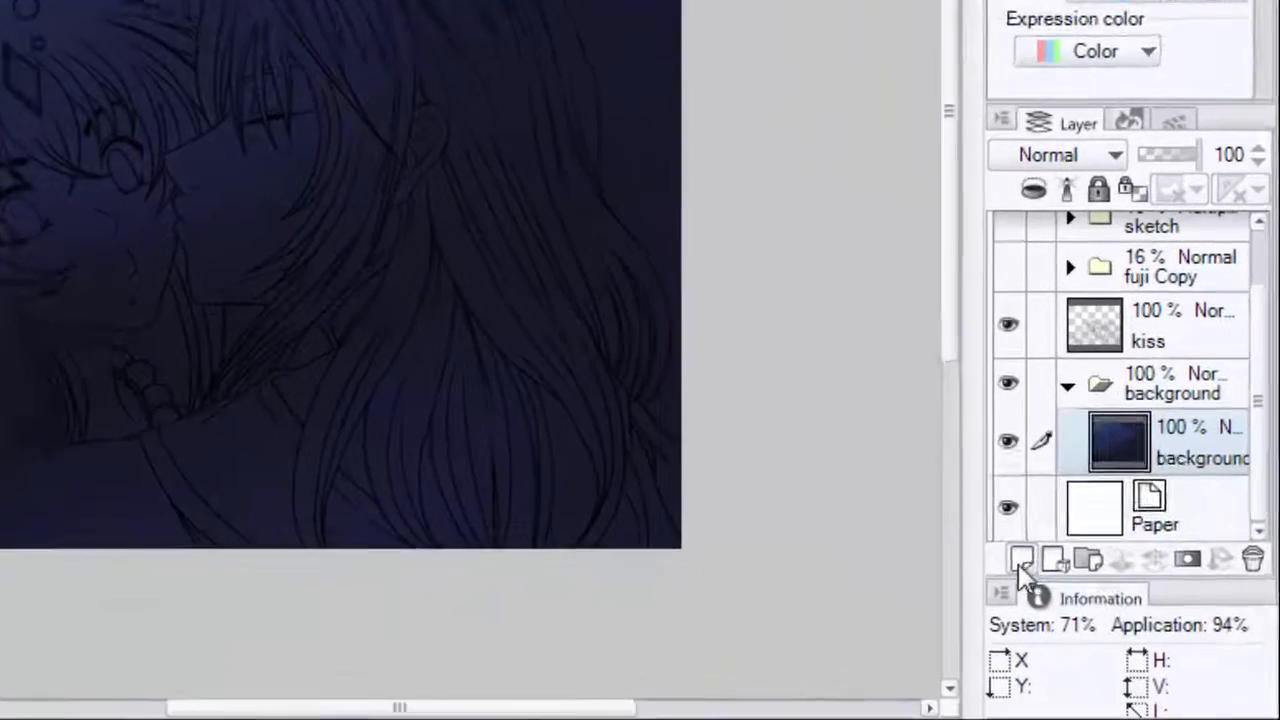
Add a new layer above the background layer and name it "starts".
left_click(1142, 637)
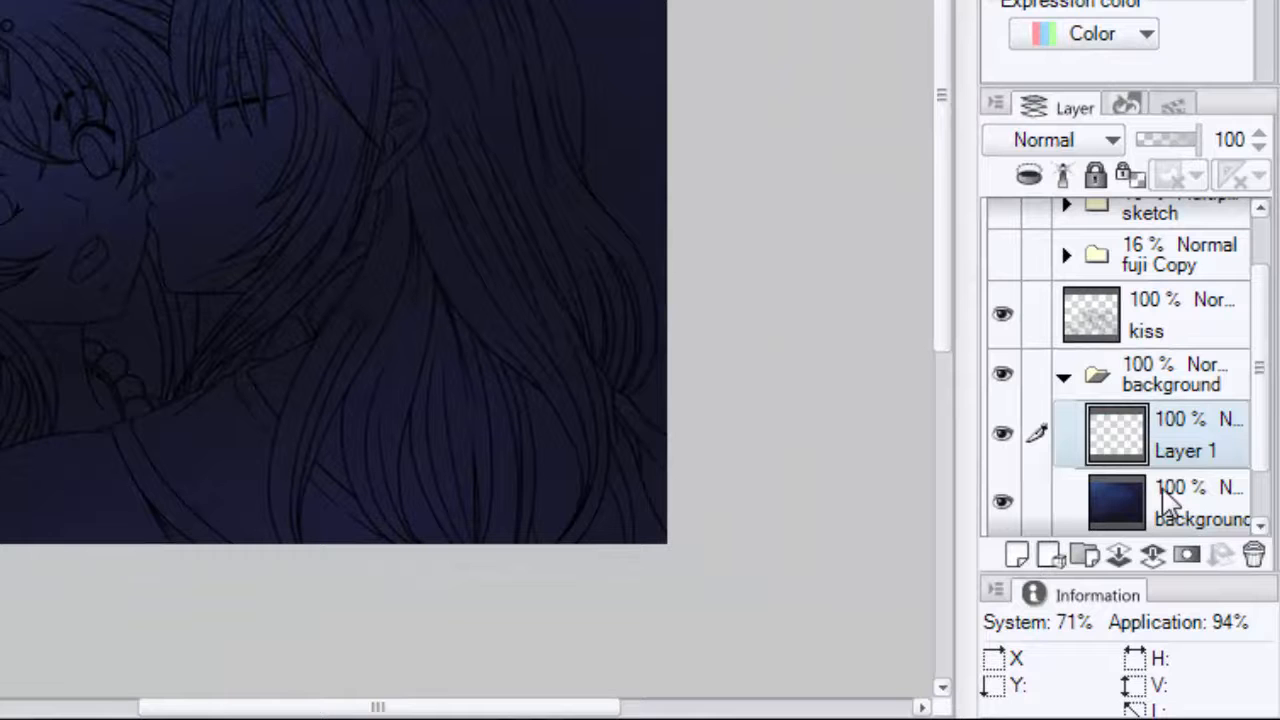
double_click(1196, 451)
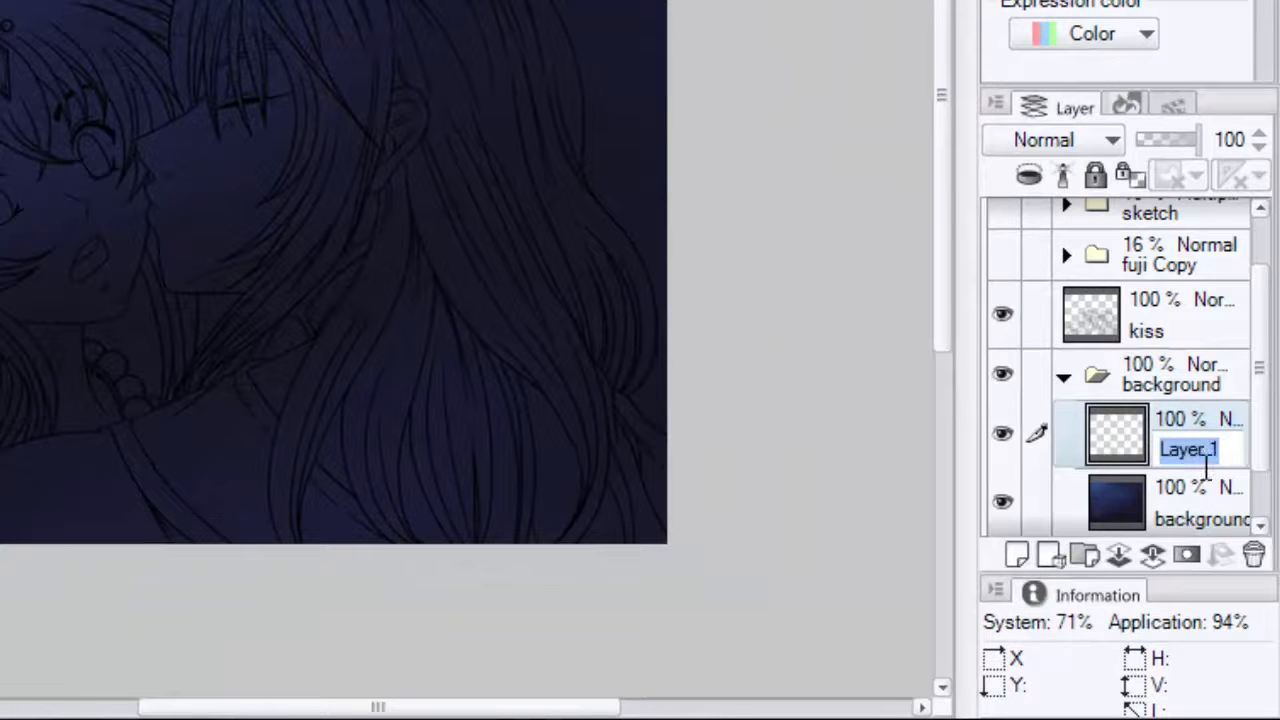
type("starts")
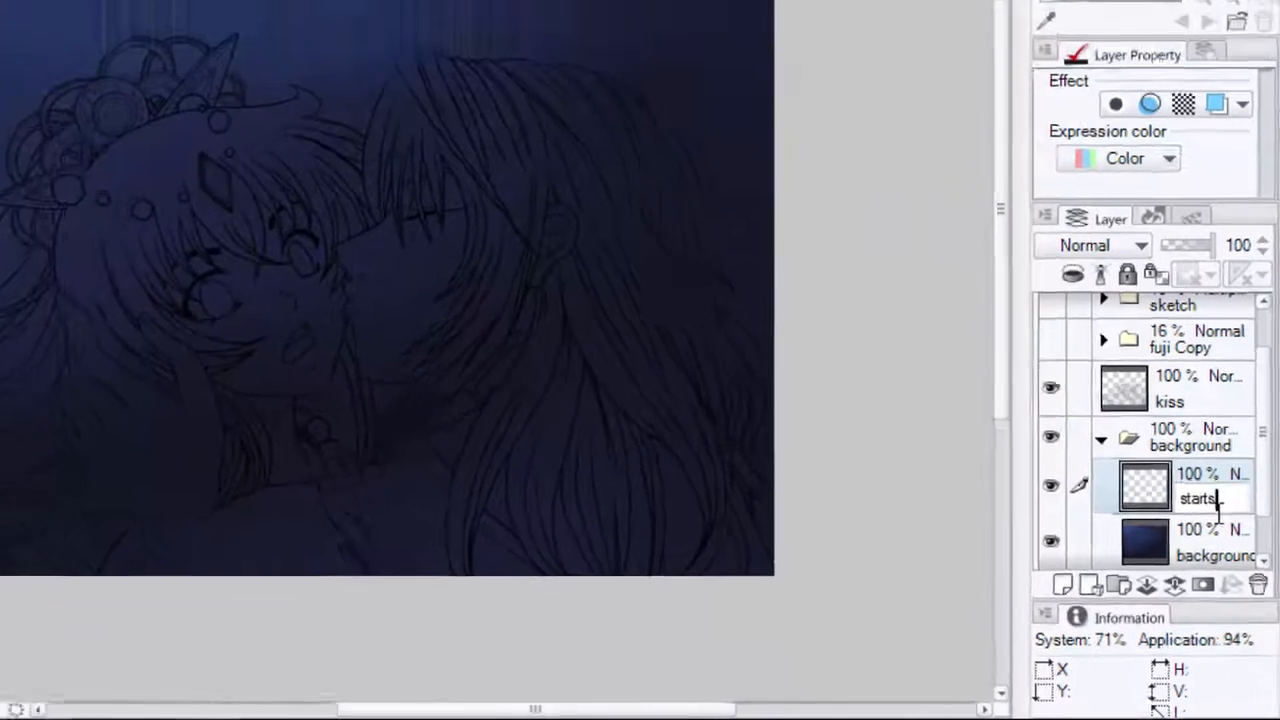
key("Return")
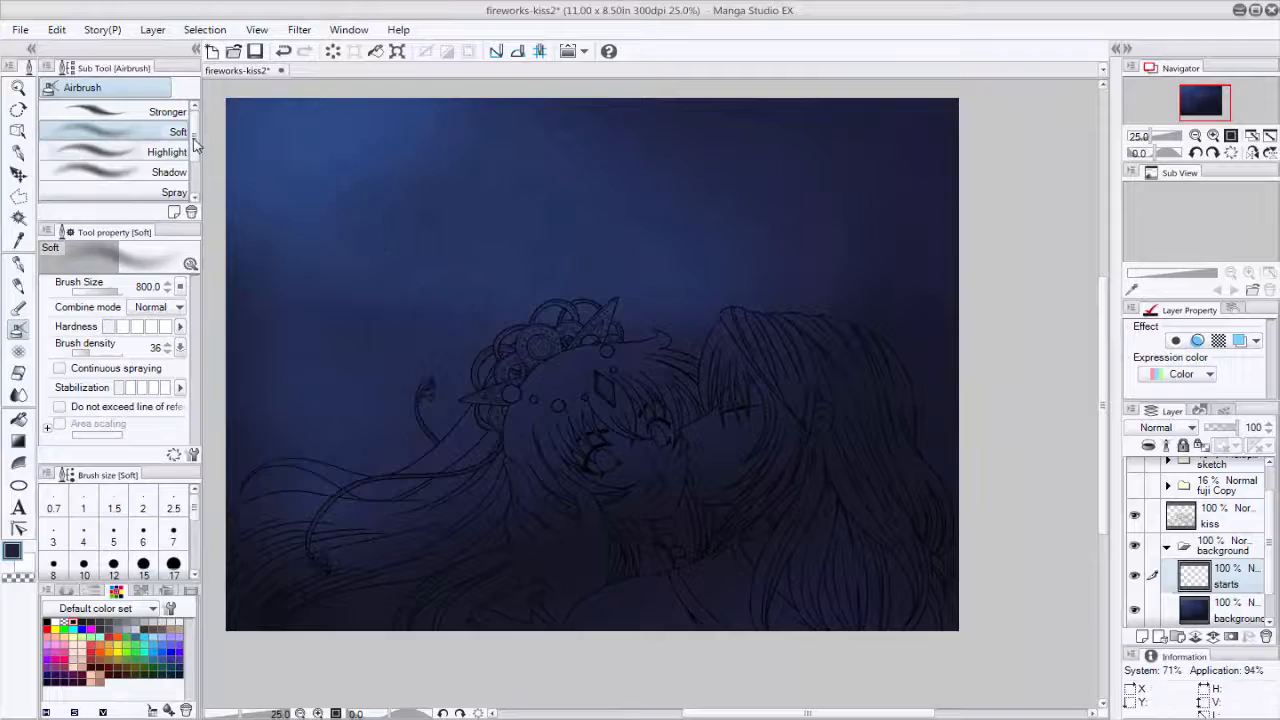
Select the Tone scraping airbrush and set its particle size to 15.4, its colour to white and its brush size to 700.
scroll(197, 145, "down", 3)
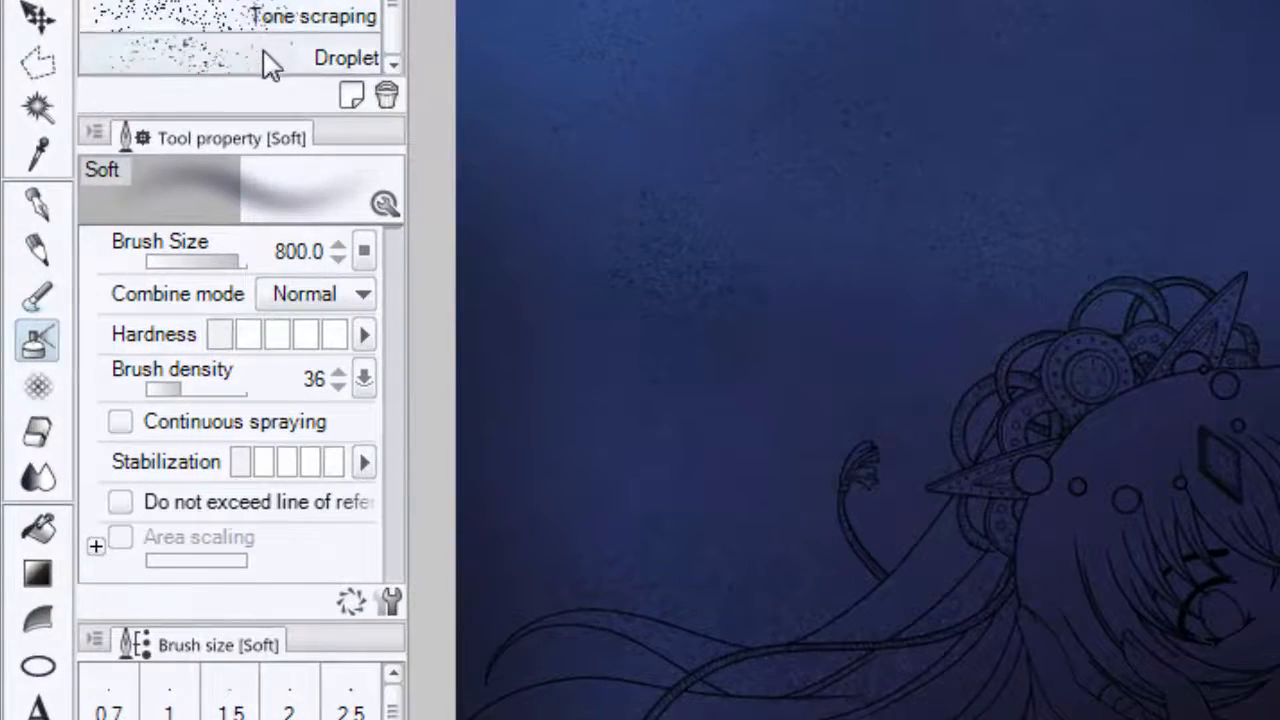
left_click(280, 20)
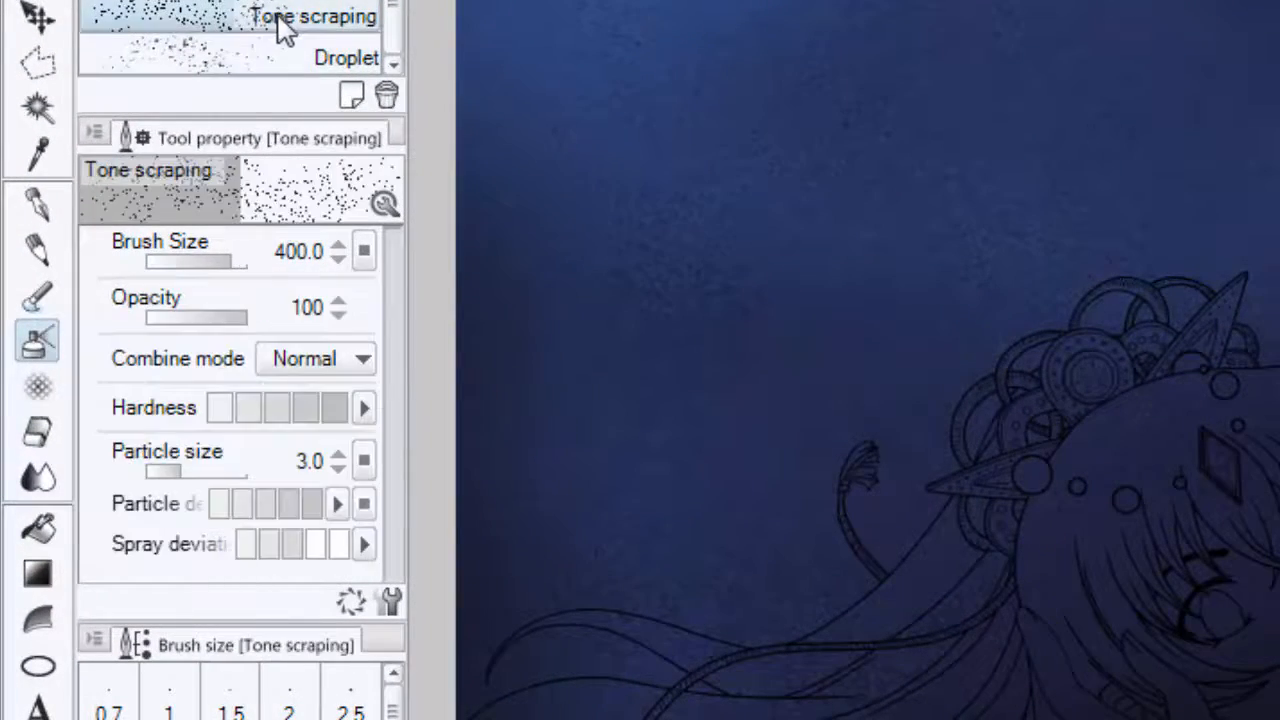
left_click_drag(183, 471, 210, 490)
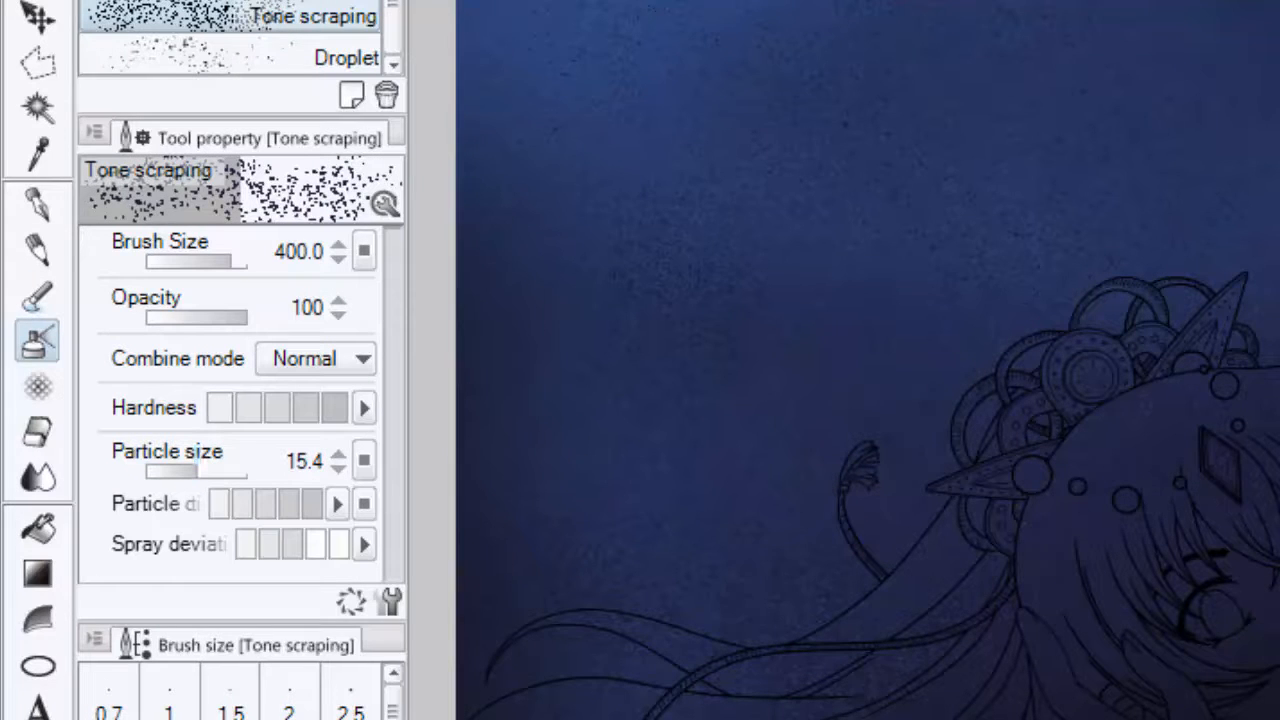
key("c")
key("bracketright")
key("bracketright")
key("bracketright")
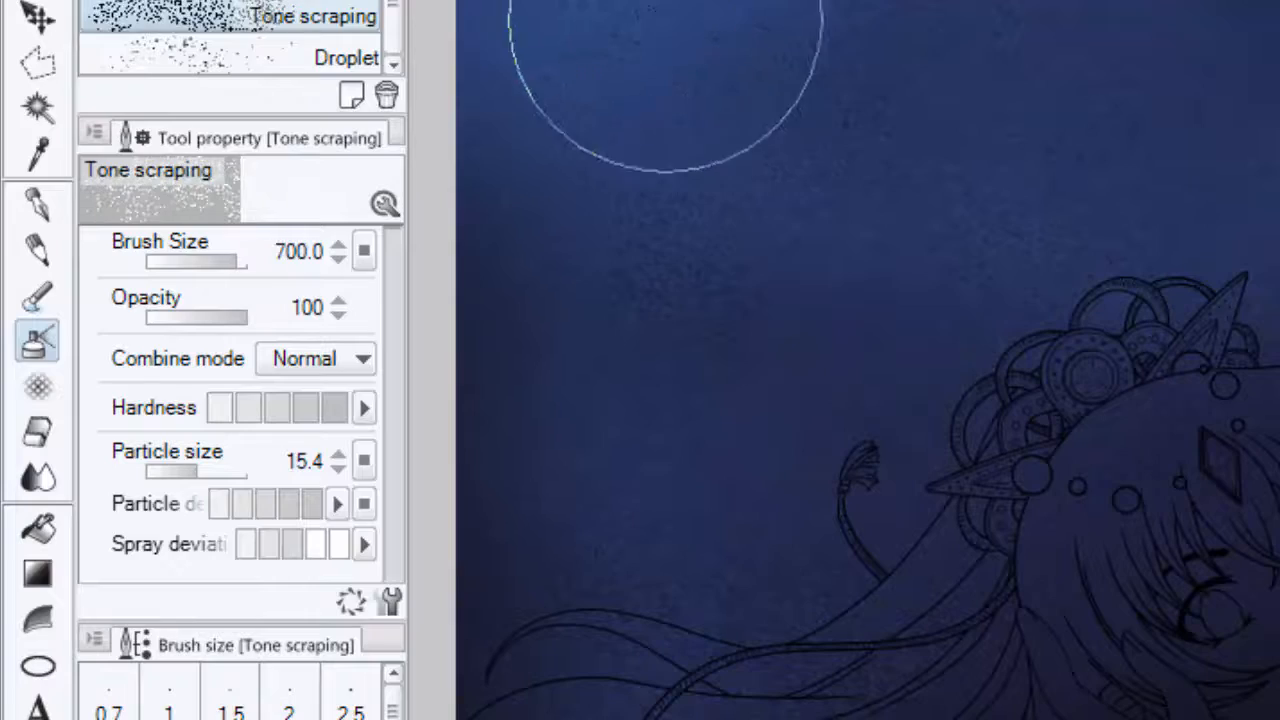
Reduce the particle size to 4.6 and spray small white stars across the night sky.
left_click(660, 40)
mouse_move(200, 470)
left_mouse_down()
mouse_move(188, 480)
mouse_move(181, 468)
left_mouse_up()
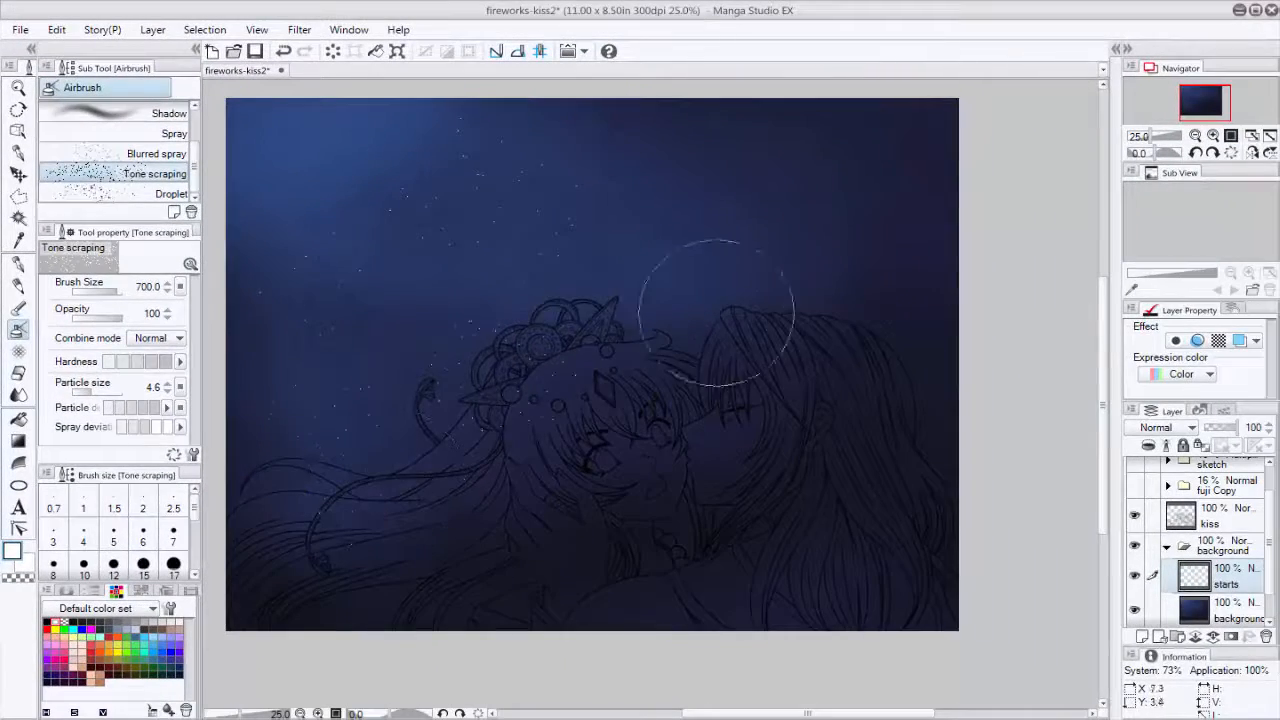
mouse_move(716, 312)
left_mouse_down()
mouse_move(922, 247)
mouse_move(949, 422)
mouse_move(391, 550)
mouse_move(302, 611)
mouse_move(243, 517)
mouse_move(250, 309)
mouse_move(330, 135)
left_mouse_up()
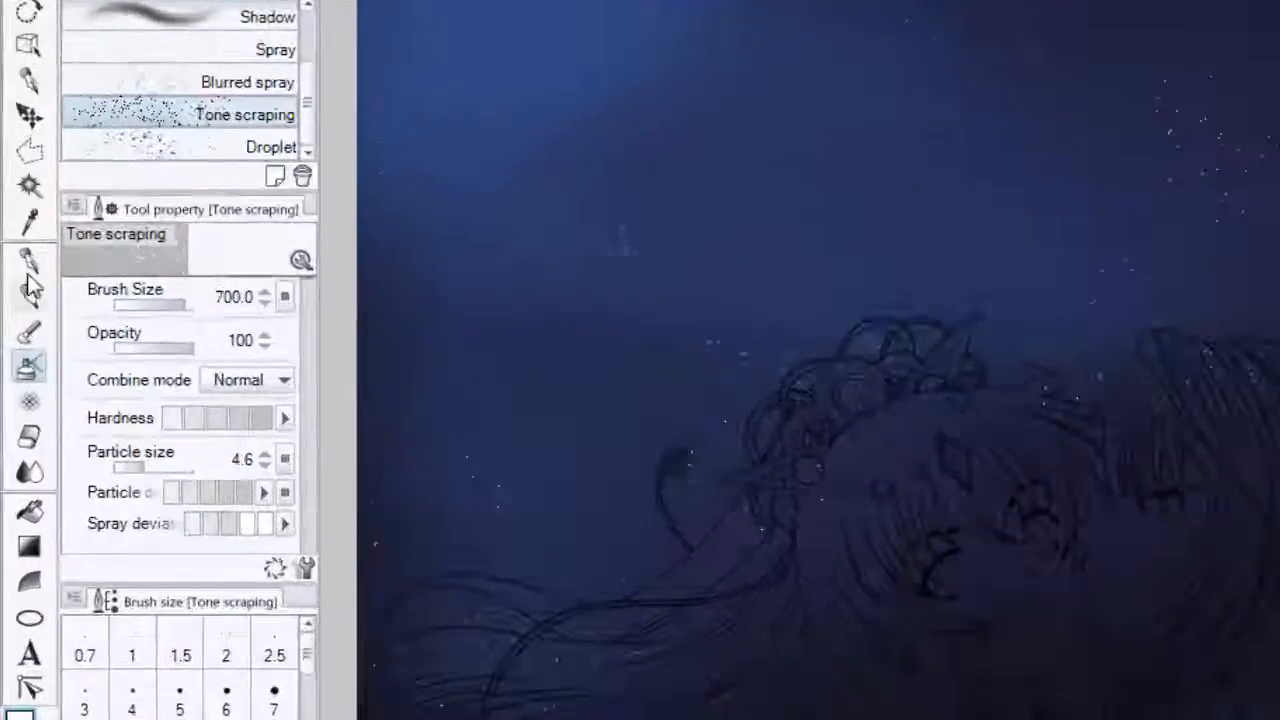
Switch to the Turnip pen and set its brush size to 17, judged against the sprayed stars.
left_click(28, 260)
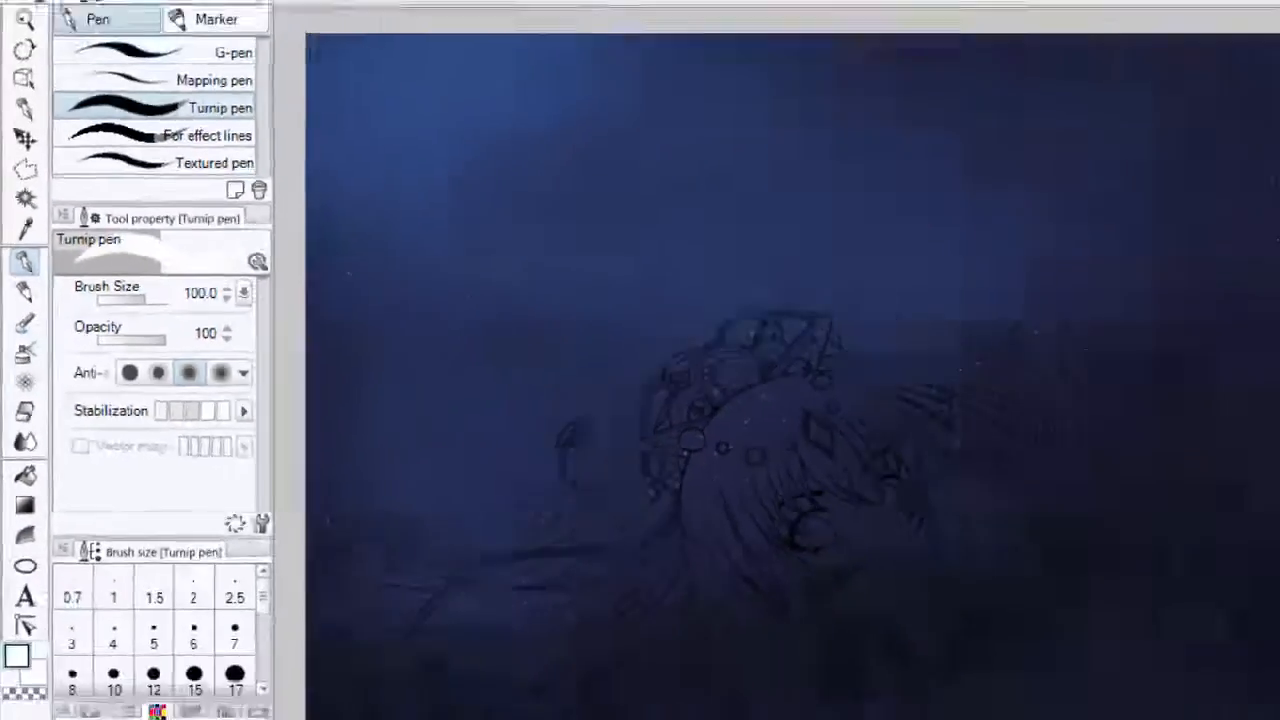
left_click(1213, 136)
left_click(1213, 136)
left_click(1213, 136)
left_click_drag(668, 179, 567, 376)
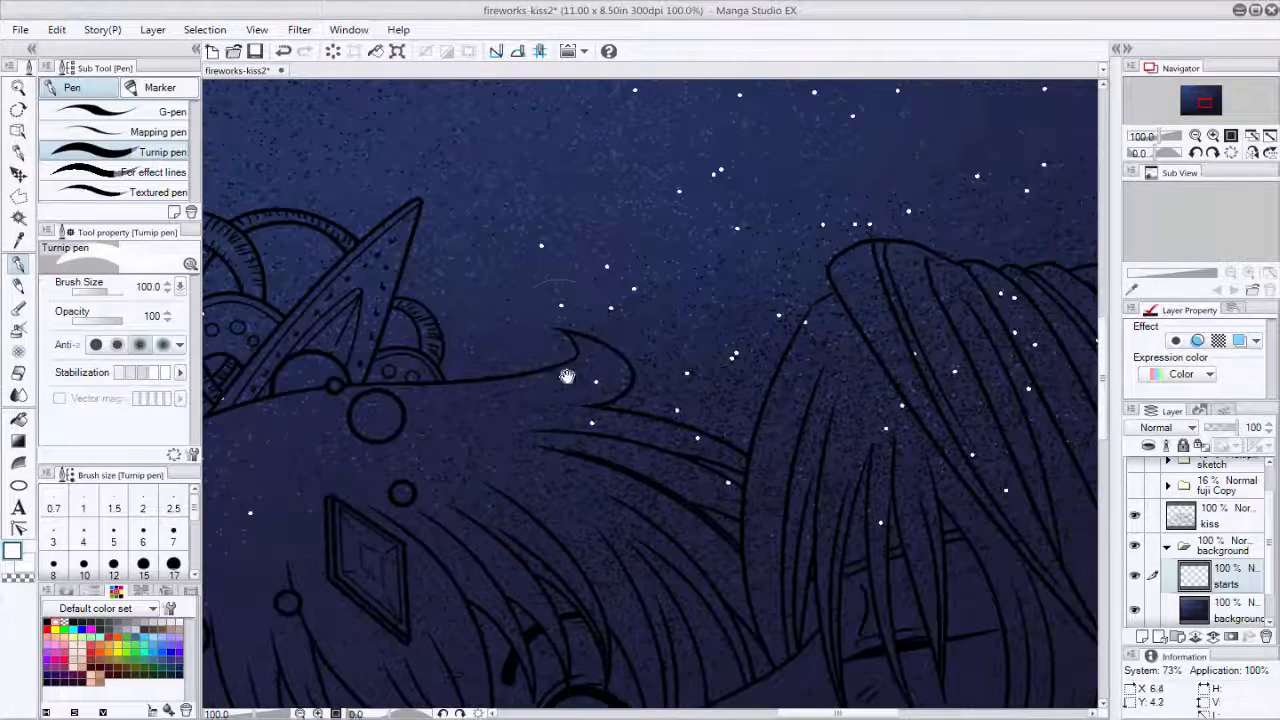
key("bracketleft")
key("bracketleft")
key("bracketleft")
key("bracketleft")
key("bracketleft")
key("bracketleft")
key("bracketleft")
key("bracketleft")
key("bracketleft")
key("bracketleft")
key("bracketleft")
key("bracketleft")
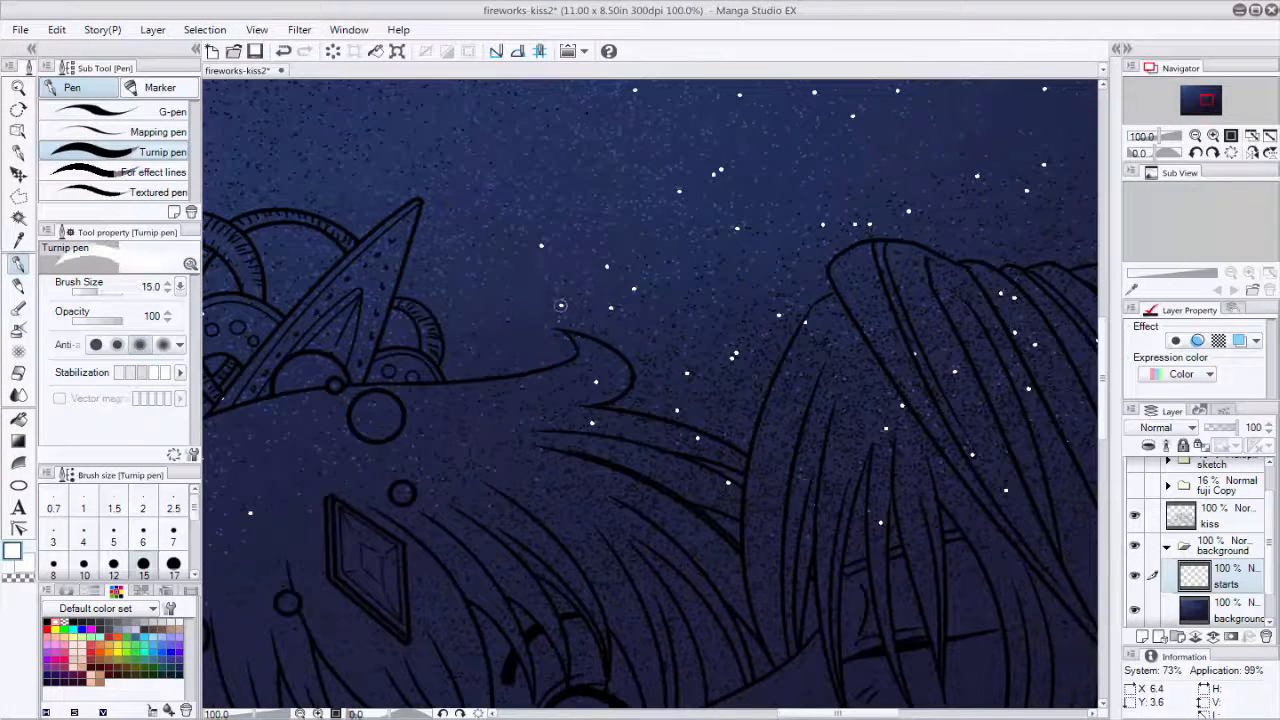
key("bracketright")
key("bracketright")
key("bracketright")
Dot scattered larger white stars across the sky with the Turnip pen.
key("ctrl+minus")
key("ctrl+minus")
key("ctrl+minus")
key("ctrl+minus")
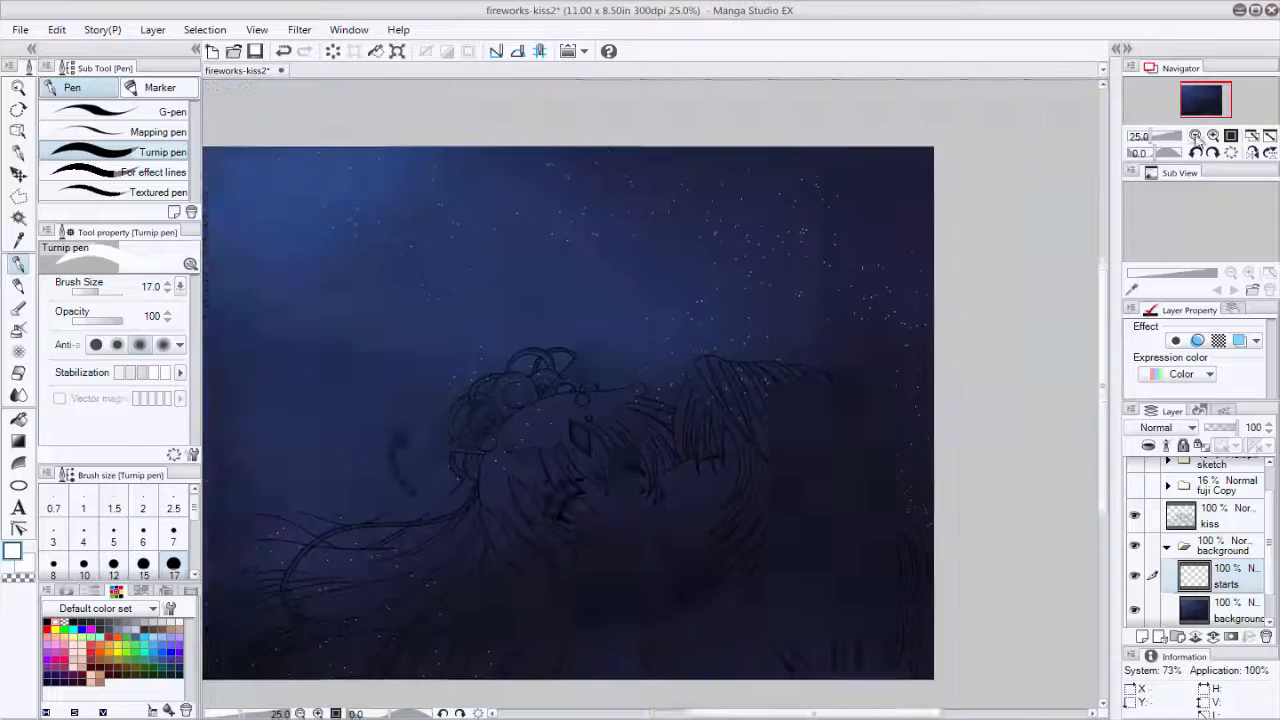
left_click_drag(381, 376, 519, 339)
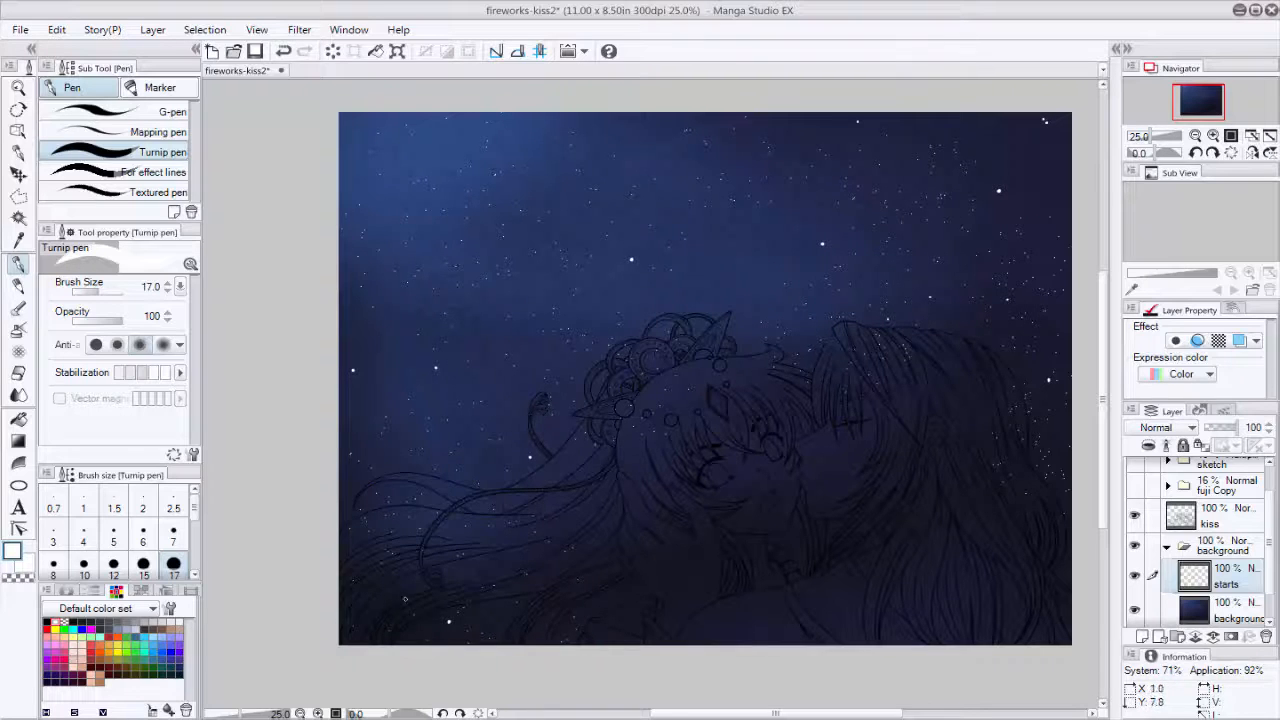
left_click_drag(791, 449, 712, 504)
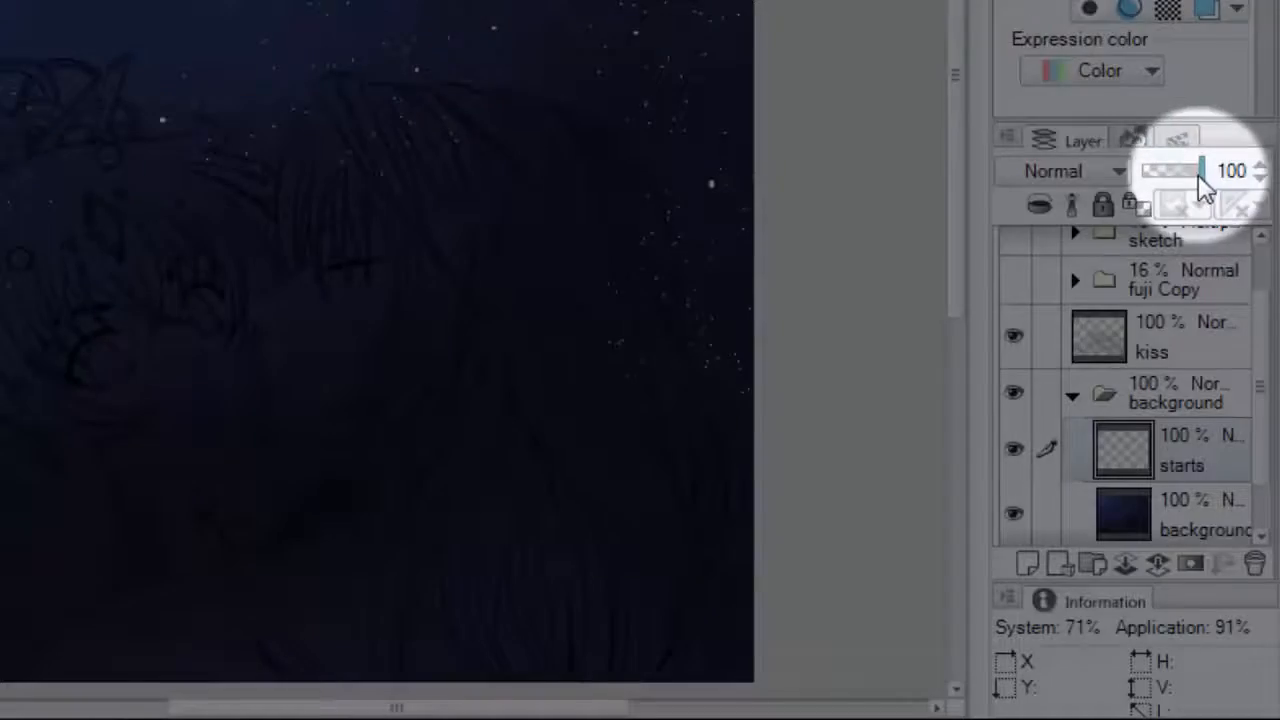
Lower the star layer's opacity to 70% and correct its name to "stars".
left_click_drag(1234, 428, 1229, 431)
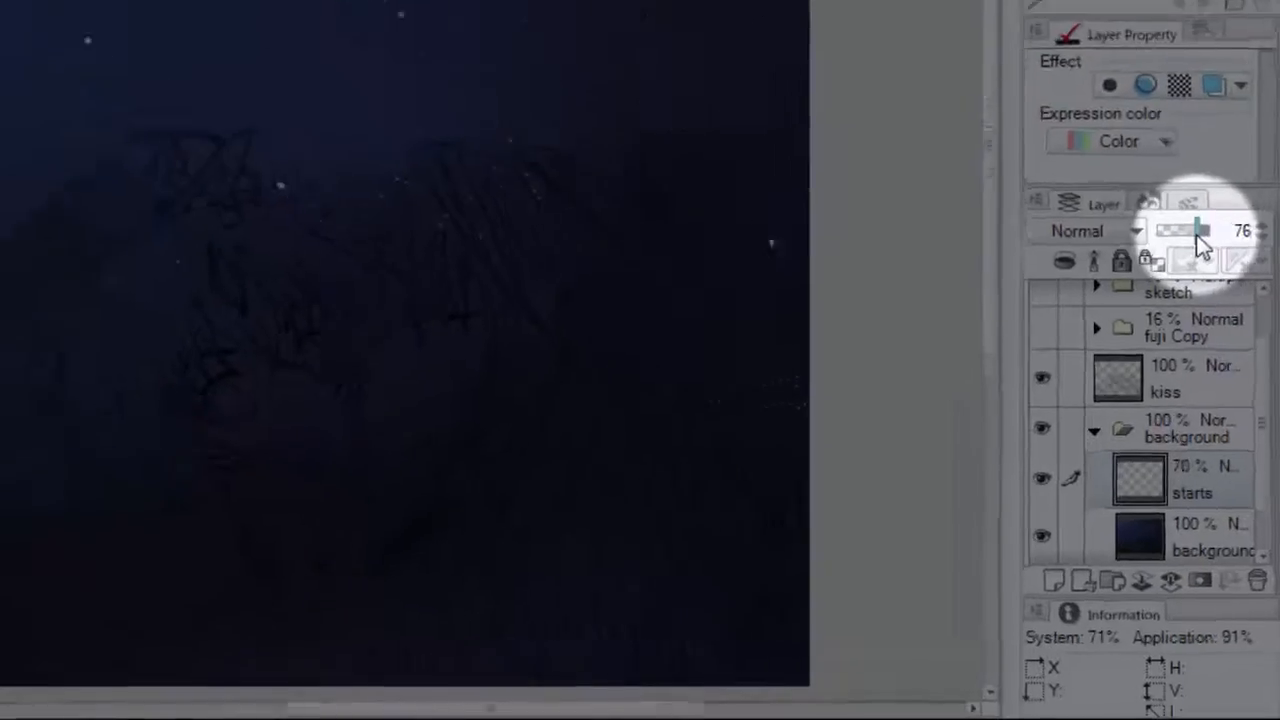
left_click_drag(1203, 245, 1183, 236)
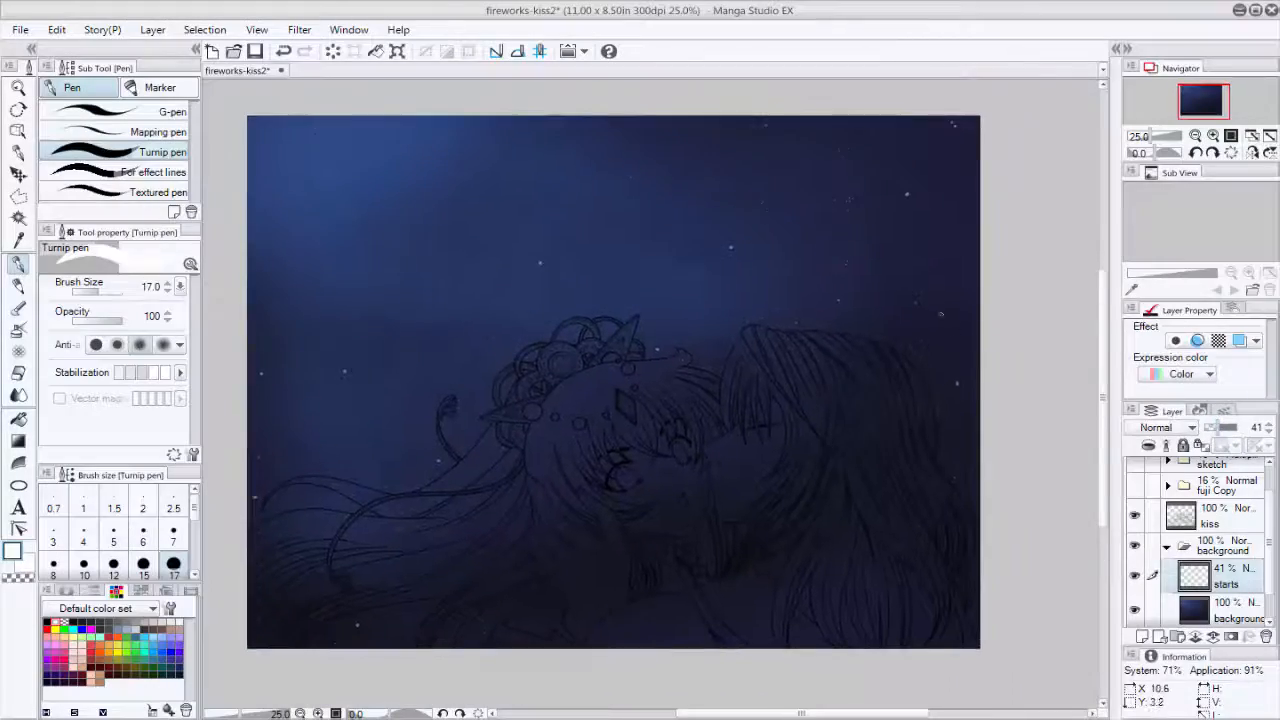
left_click_drag(749, 493, 791, 462)
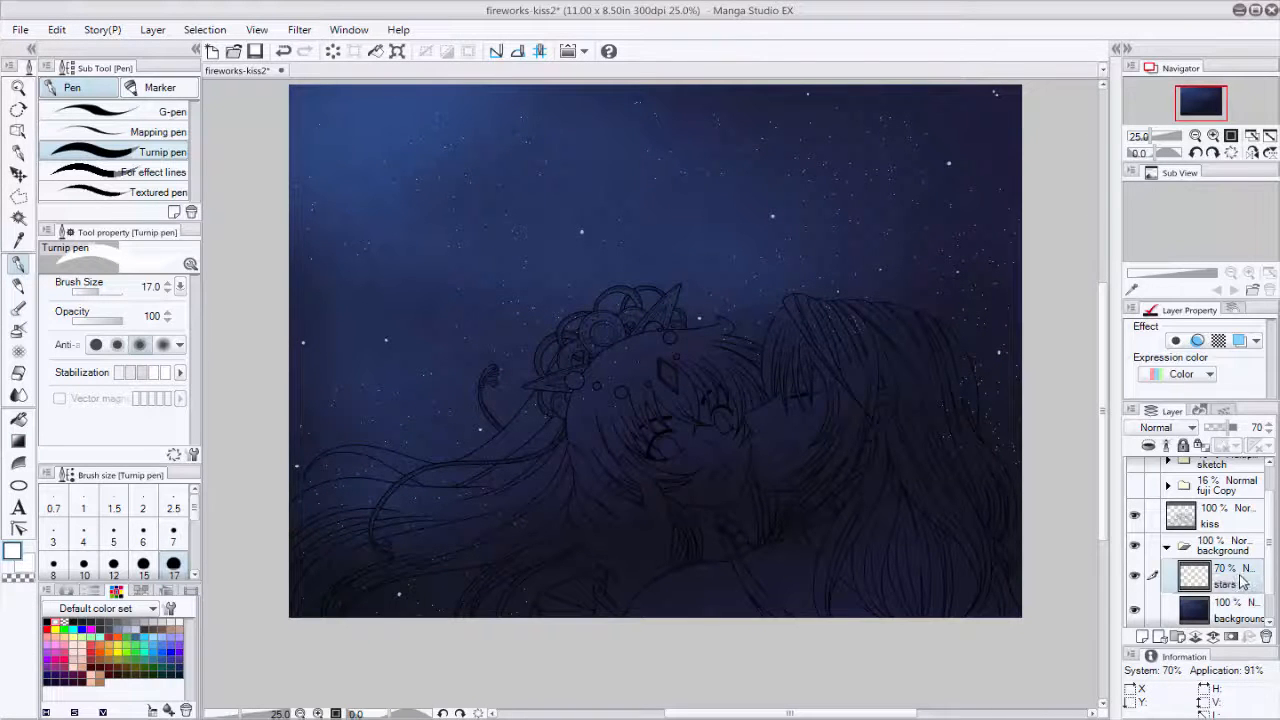
Add a new layer above the stars layer and name it "fireworks base".
left_click(1150, 636)
double_click(1230, 584)
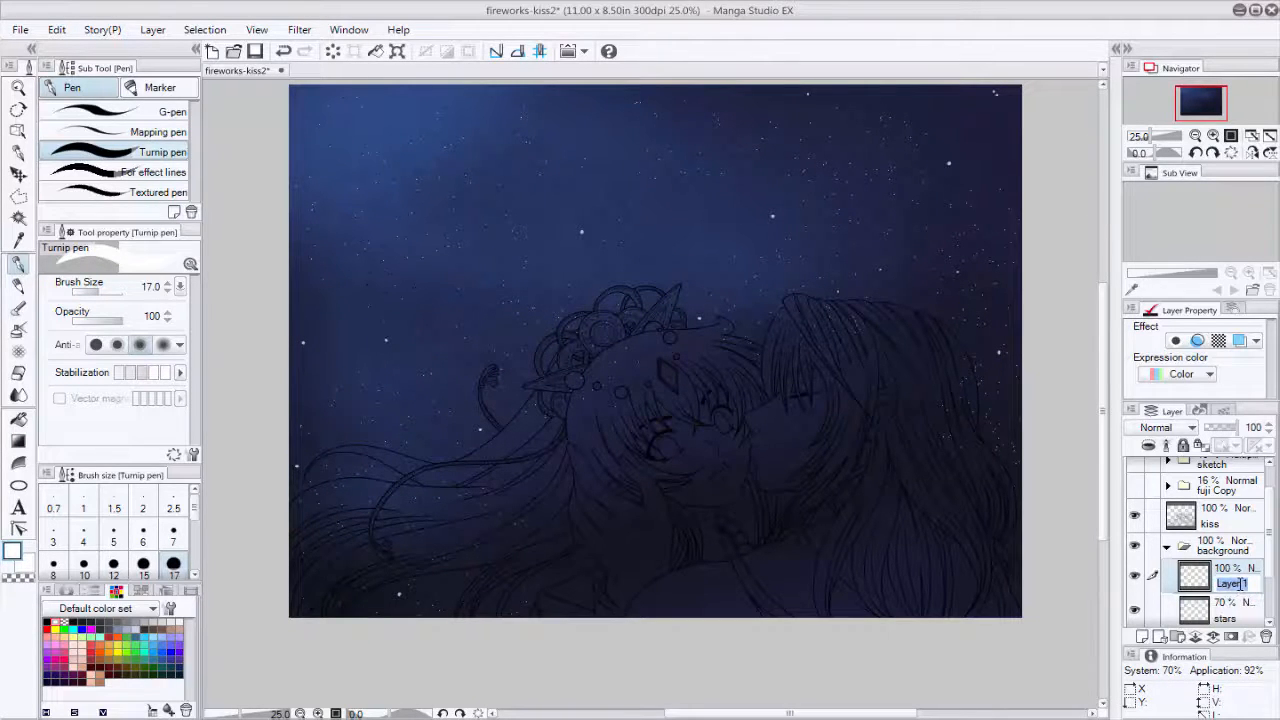
type("fire")
key("Return")
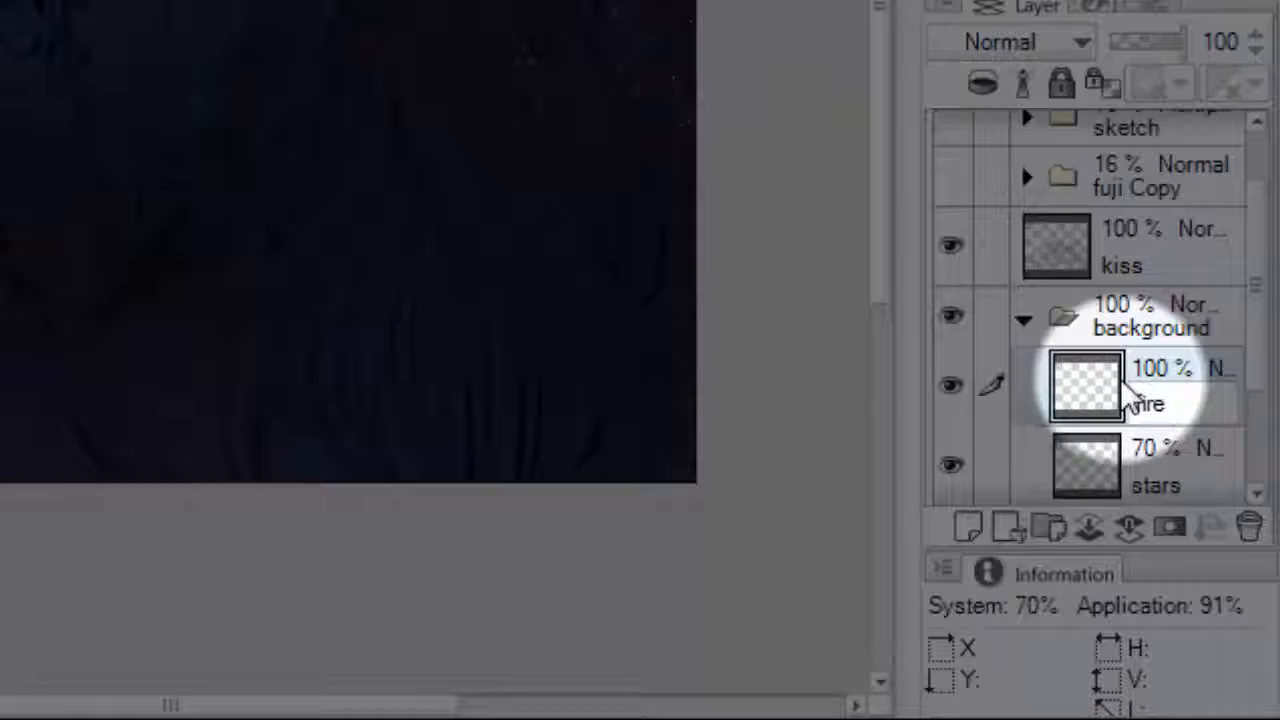
type("works base")
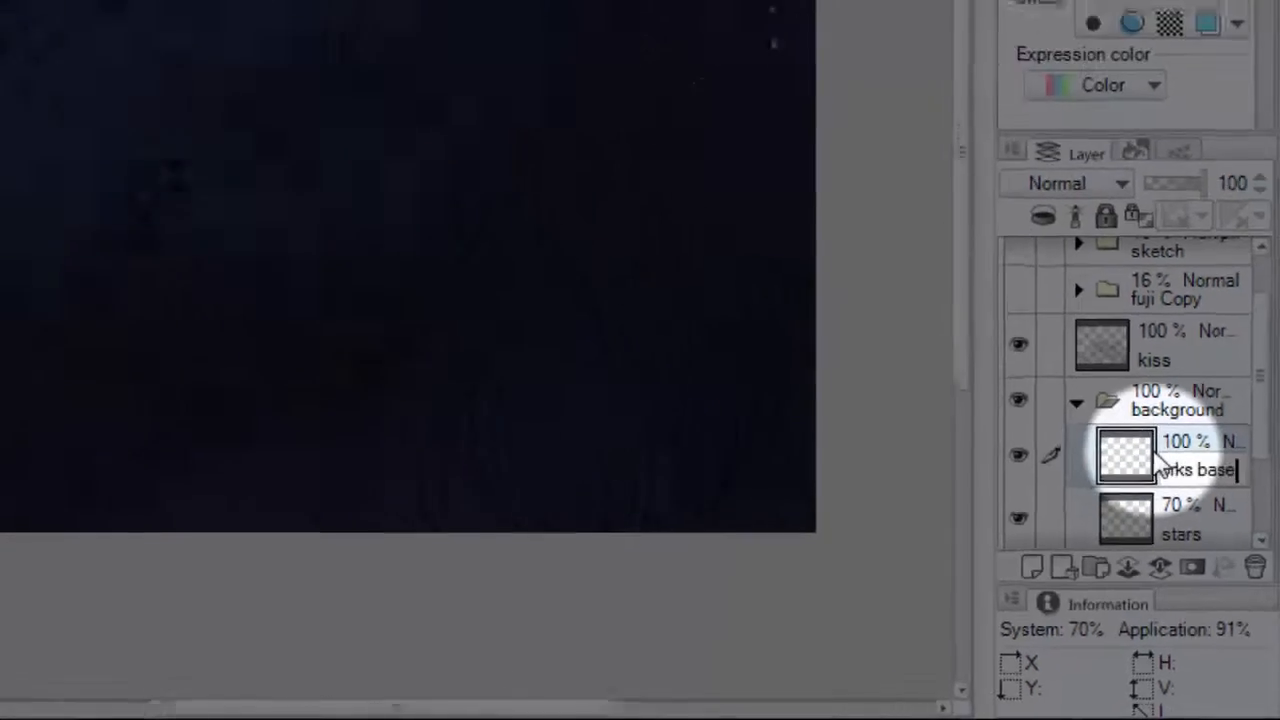
key("Return")
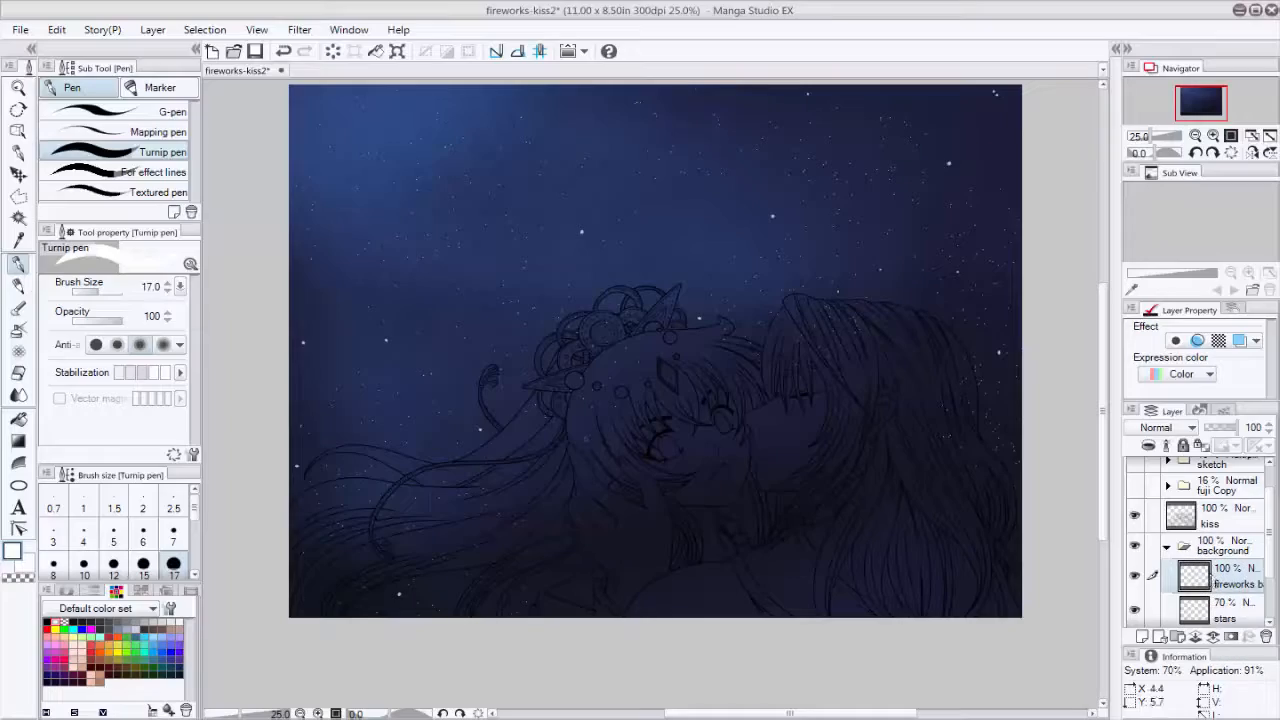
Try a pinkish-red dab in the upper sky with the Sand *soft* A decoration brush at size 800 and undo it.
left_click(17, 329)
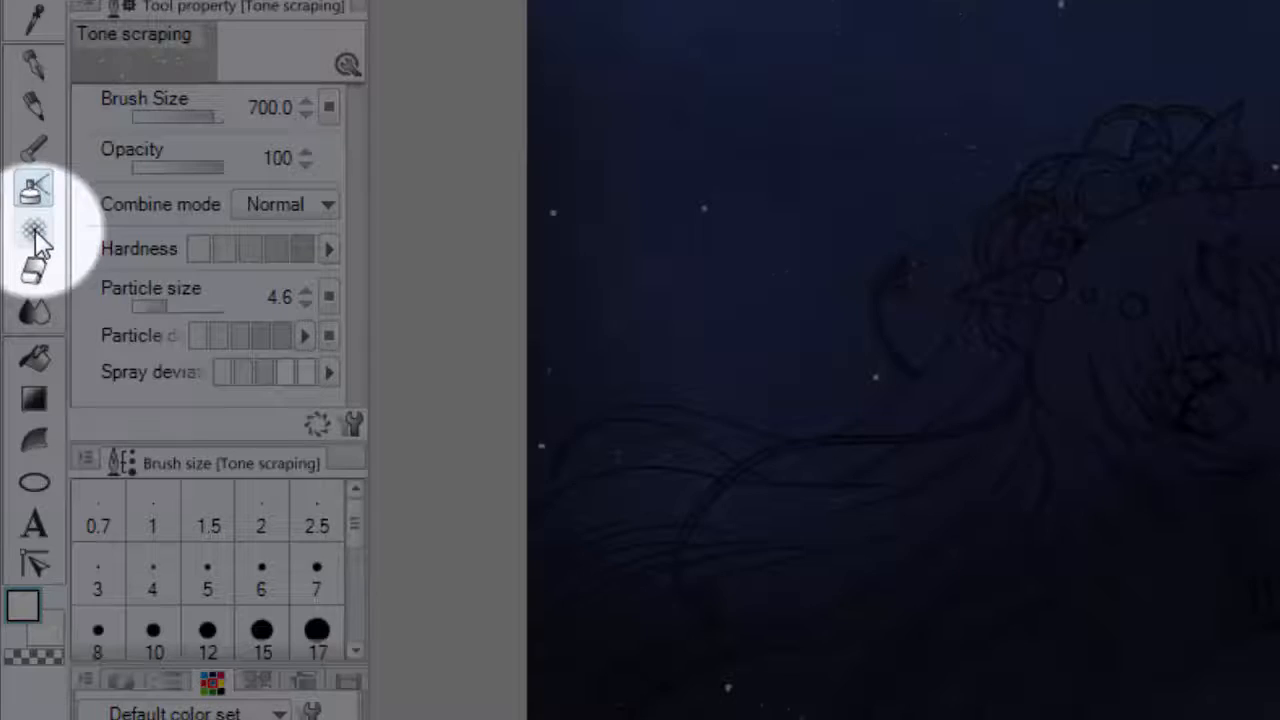
left_click(33, 251)
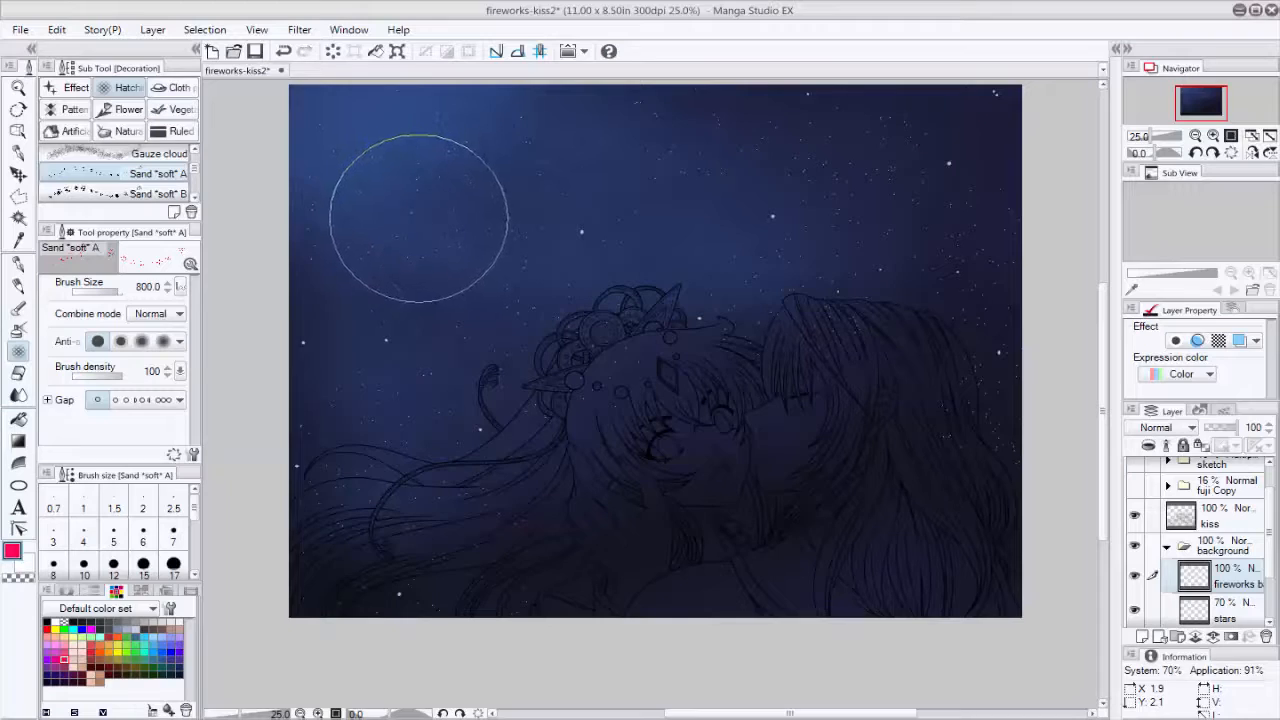
mouse_move(422, 213)
left_mouse_down()
mouse_move(450, 228)
mouse_move(426, 239)
left_mouse_up()
key("ctrl+z")
Pick light pink and paint a large round speckled burst in the upper sky with Sand *soft* B at size 2000.
left_click(64, 645)
key("ctrl+z")
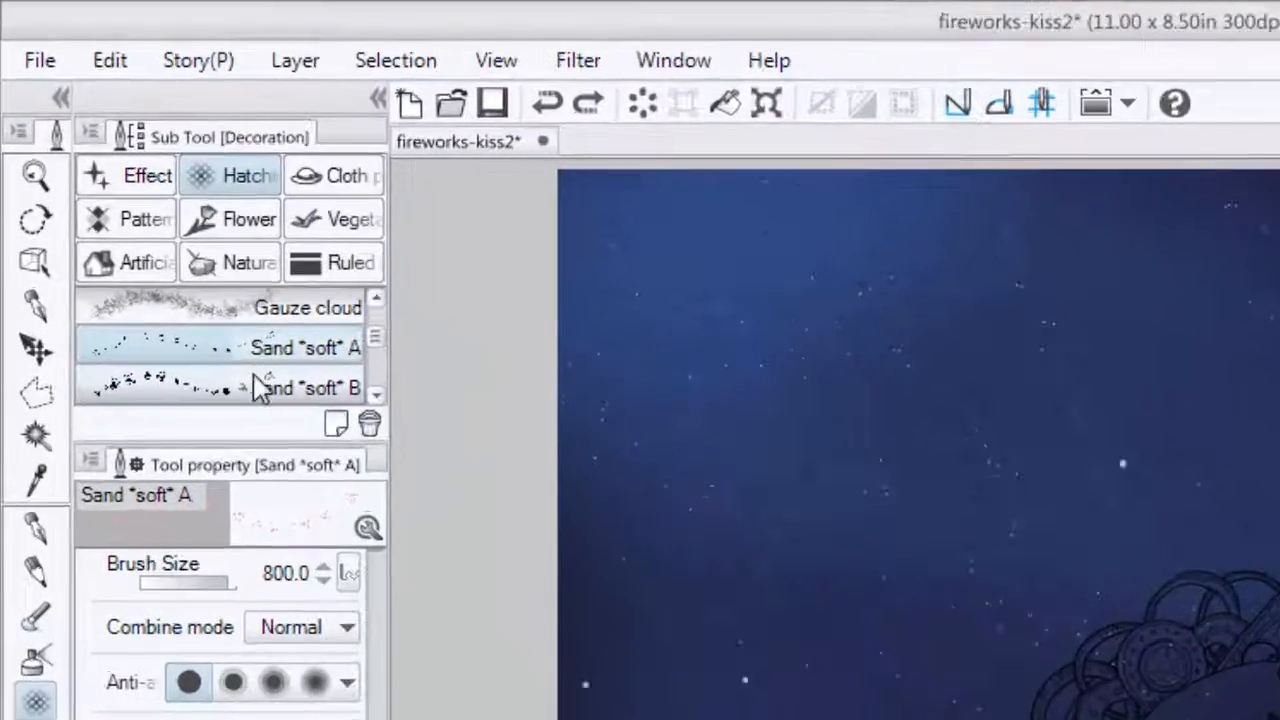
left_click(125, 193)
left_click_drag(886, 404, 897, 406)
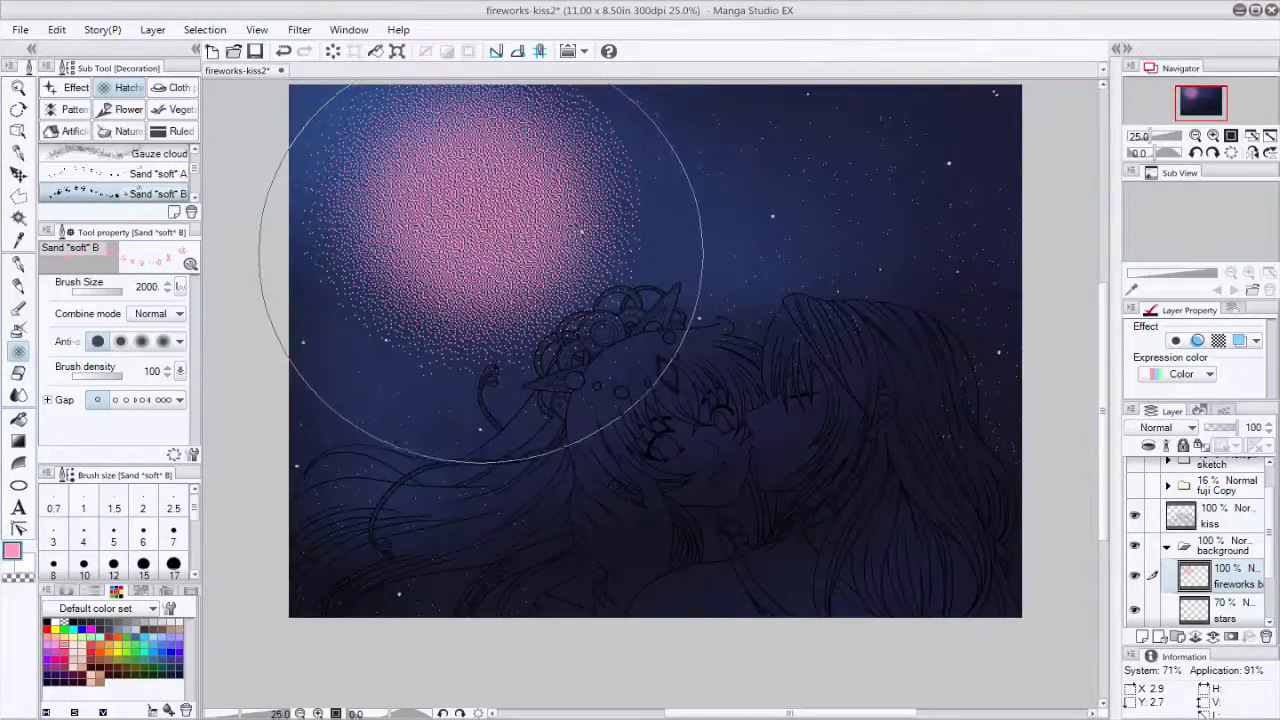
Paint light-pink speckled rays radiating from the centre of the large burst with the Sand *soft* B brush at size 60.
key("bracketleft")
key("bracketleft")
key("bracketleft")
key("bracketleft")
key("bracketleft")
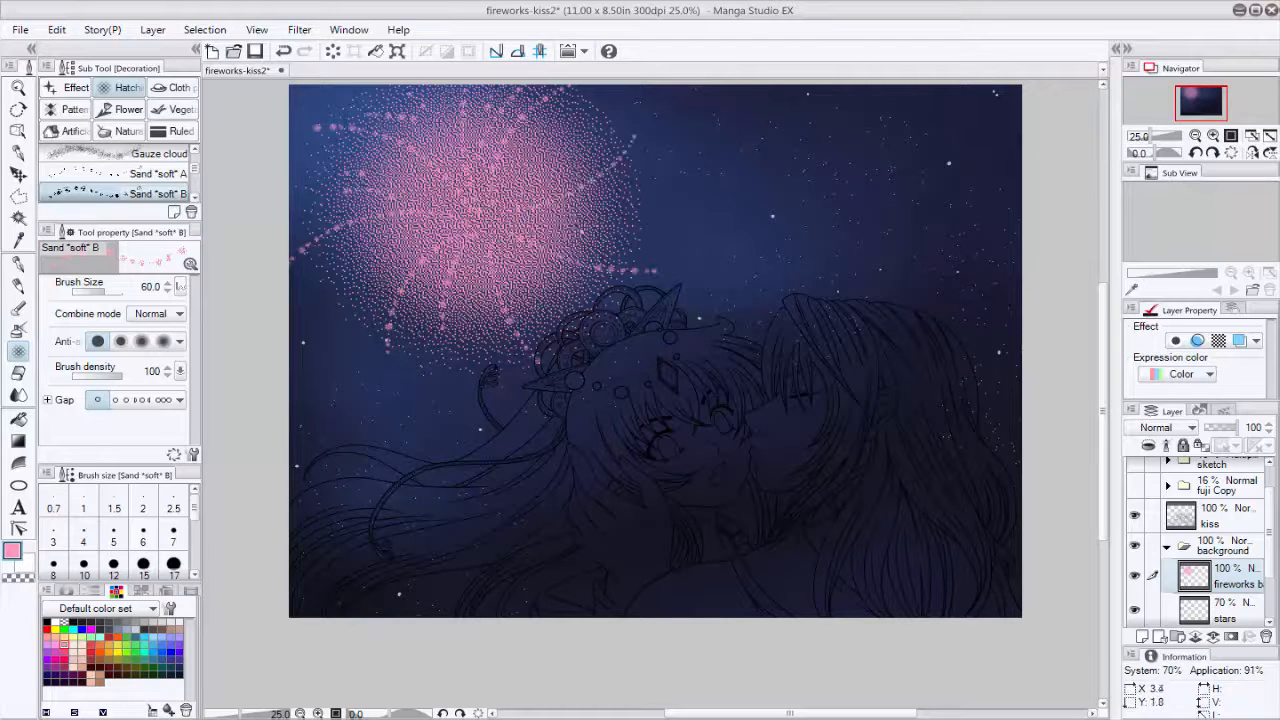
Switch to white and stamp a speckled glow on the centre of the pink burst with Sand *soft* B at size 2000.
mouse_move(195, 168)
left_mouse_down()
mouse_move(196, 189)
mouse_move(196, 168)
left_mouse_up()
left_click(170, 194)
left_click(150, 194)
left_click(55, 622)
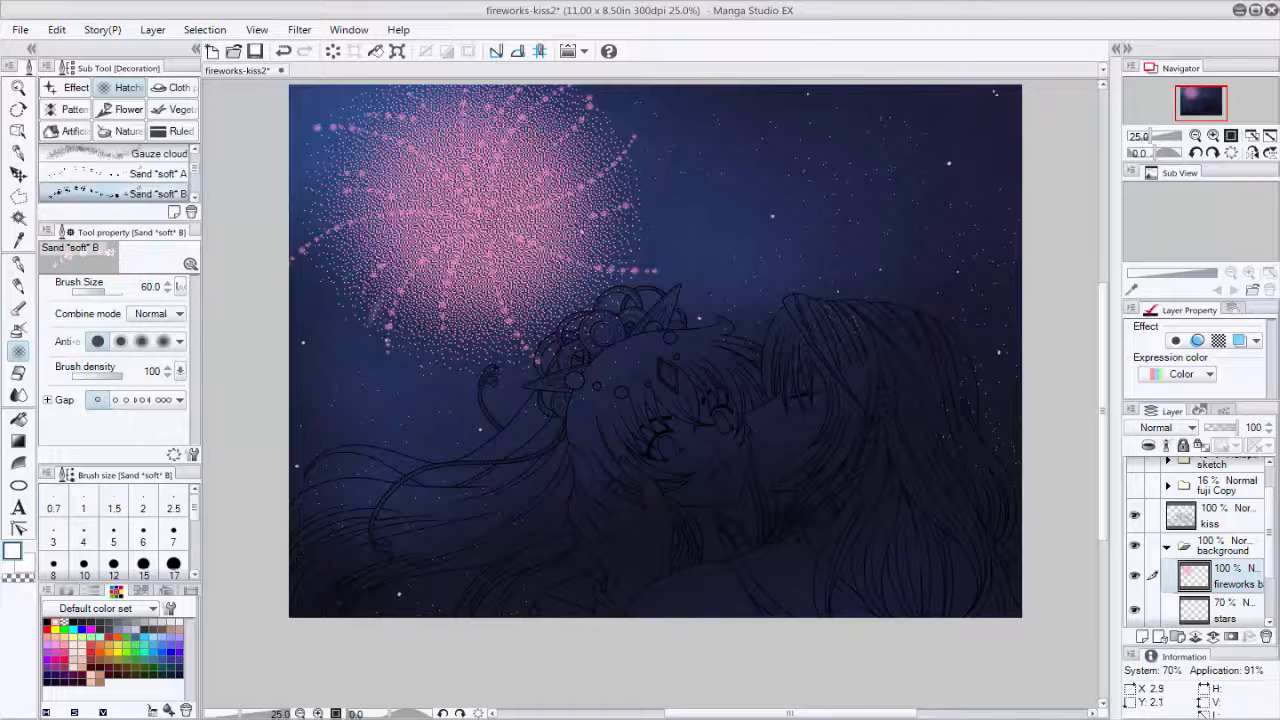
key("bracketright")
key("bracketright")
key("bracketright")
key("bracketright")
key("bracketright")
key("bracketright")
key("bracketright")
key("bracketright")
key("bracketright")
key("bracketright")
key("bracketright")
key("bracketright")
key("bracketright")
key("bracketright")
key("bracketright")
key("bracketright")
key("bracketright")
key("bracketright")
left_click(488, 219)
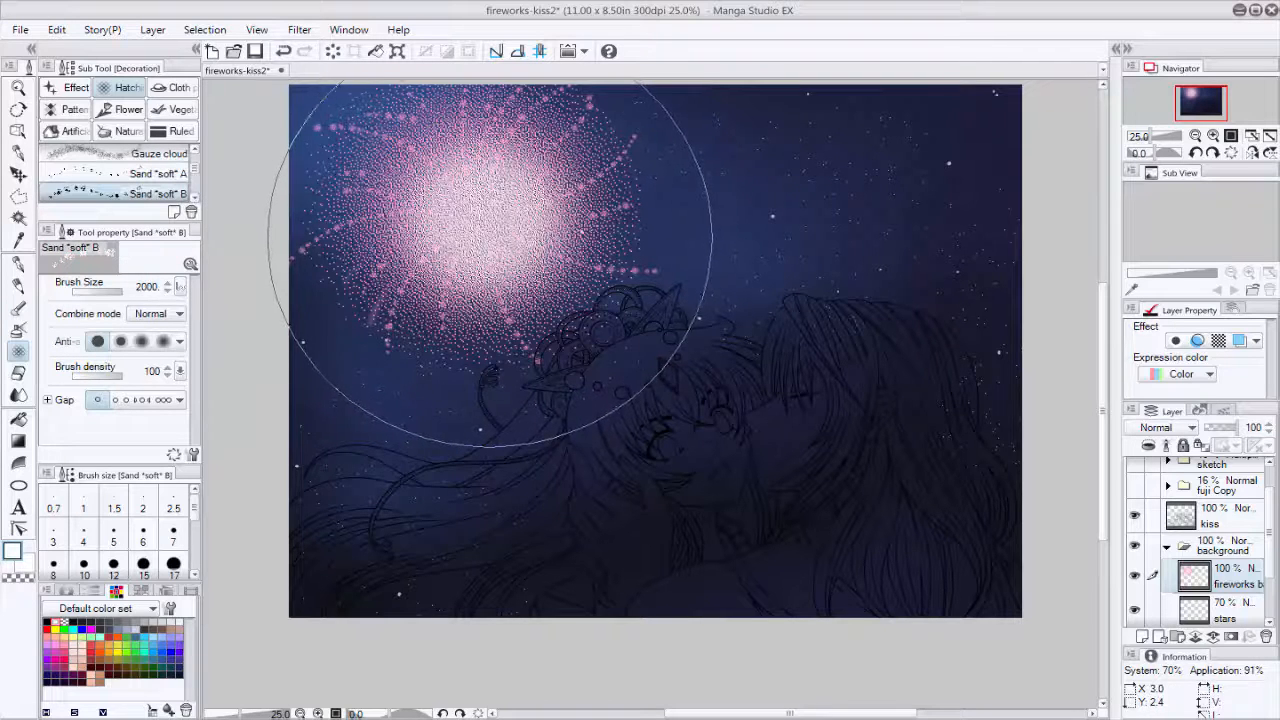
Paint white speckled rays and sparks over the middle of the large burst, reducing the brush size to 100.
key("bracketleft")
key("bracketleft")
key("bracketleft")
key("bracketleft")
key("bracketleft")
key("bracketleft")
key("bracketleft")
key("bracketleft")
key("bracketleft")
key("bracketleft")
key("bracketleft")
key("bracketleft")
key("bracketleft")
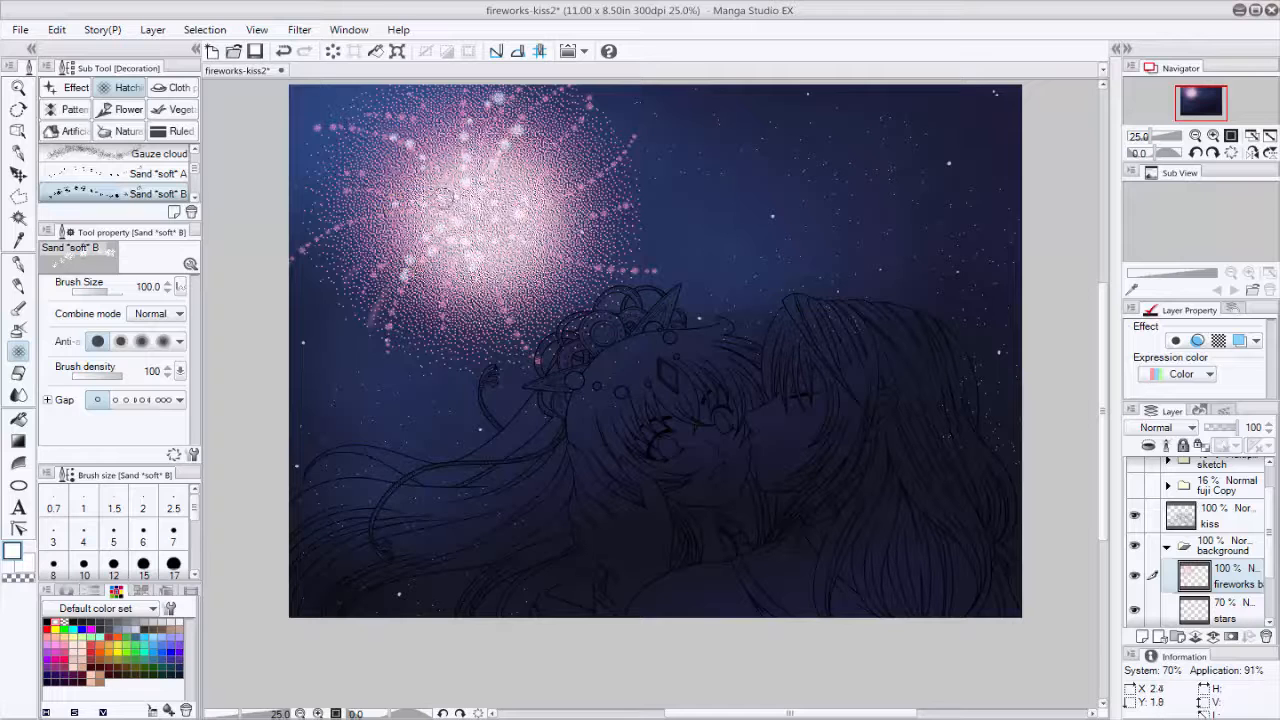
mouse_move(458, 214)
left_mouse_down()
mouse_move(493, 203)
mouse_move(440, 190)
mouse_move(450, 305)
left_mouse_up()
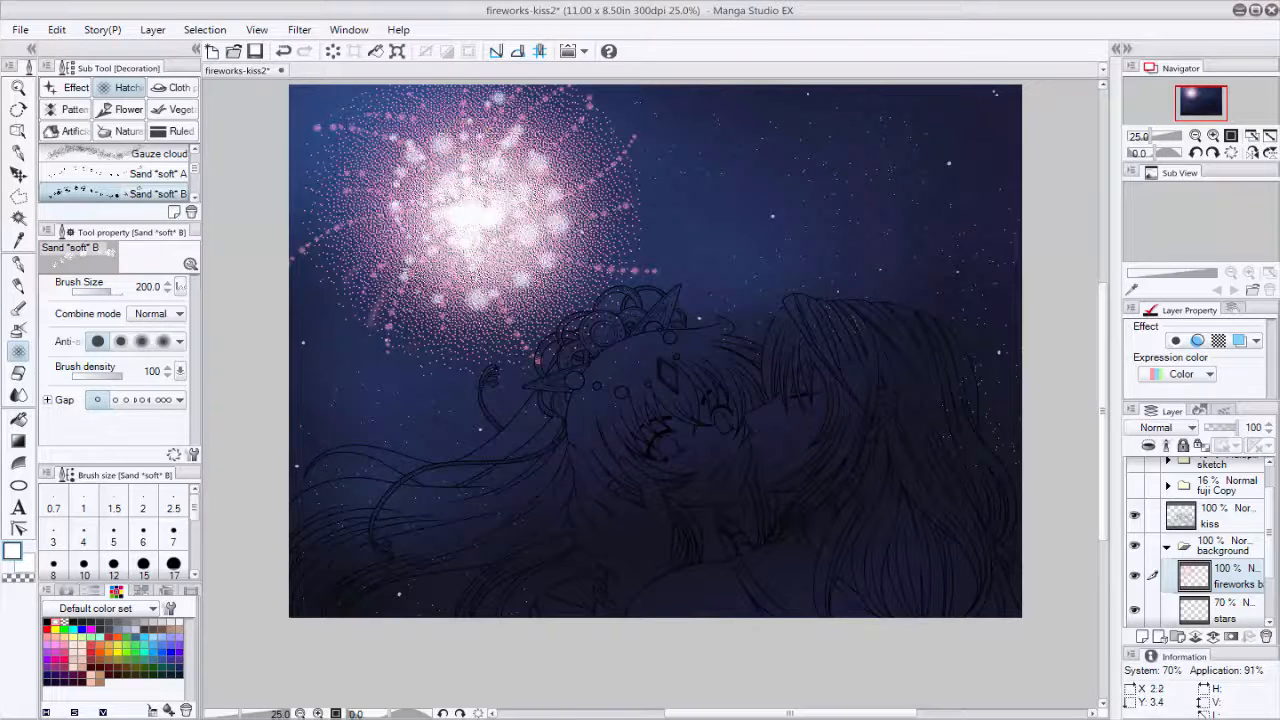
Scatter white spark dots around the outer part of the large burst with the brush at size 200.
left_click(553, 136)
left_click(588, 246)
left_click(571, 284)
left_click(517, 323)
left_click(404, 331)
left_click(325, 250)
left_click(320, 216)
left_click(367, 149)
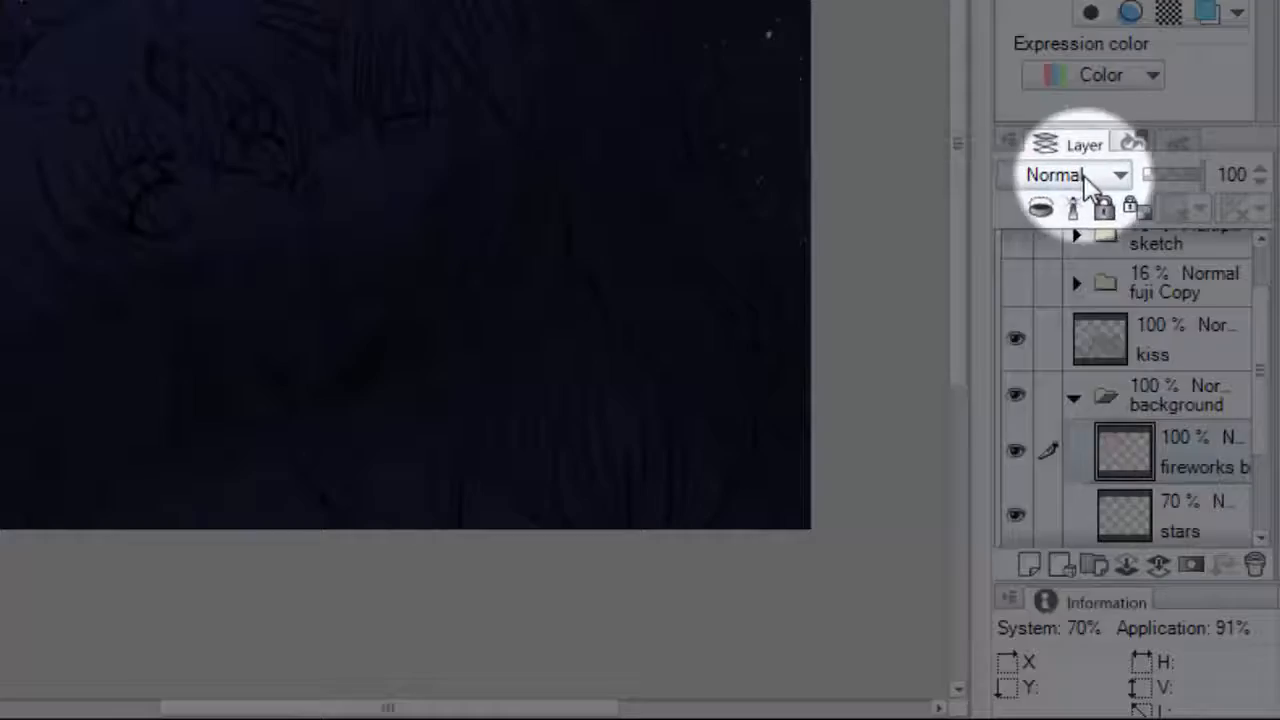
Set the fireworks base layer's blending mode to Add (Glow) and paint a speckled white and pink trail below the large burst.
left_click(1088, 180)
left_click(1062, 553)
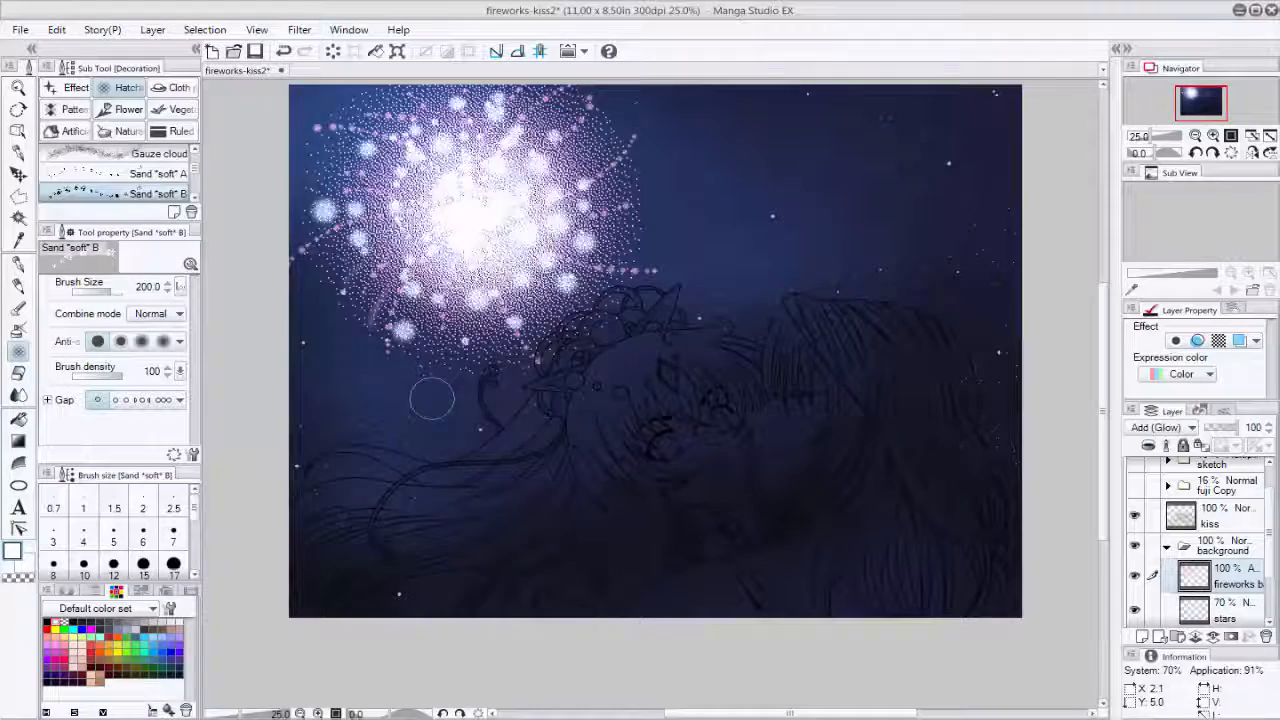
left_click_drag(259, 328, 304, 476)
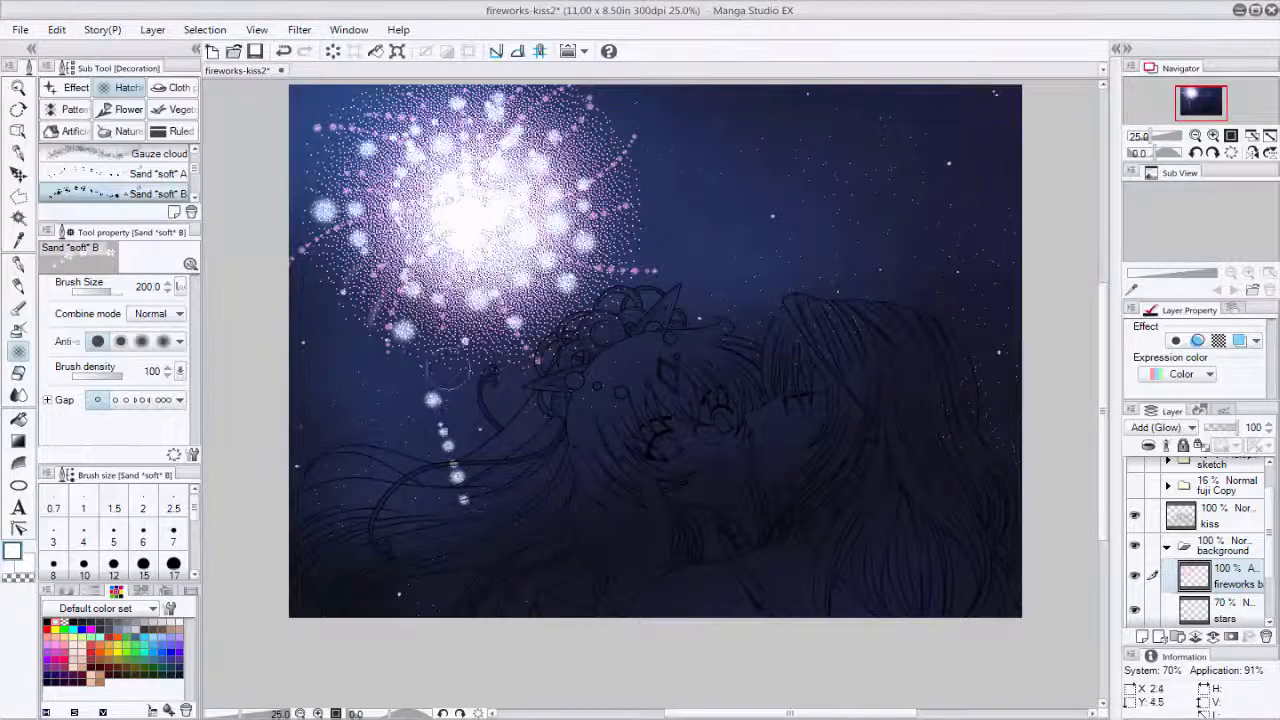
left_click_drag(279, 295, 296, 442)
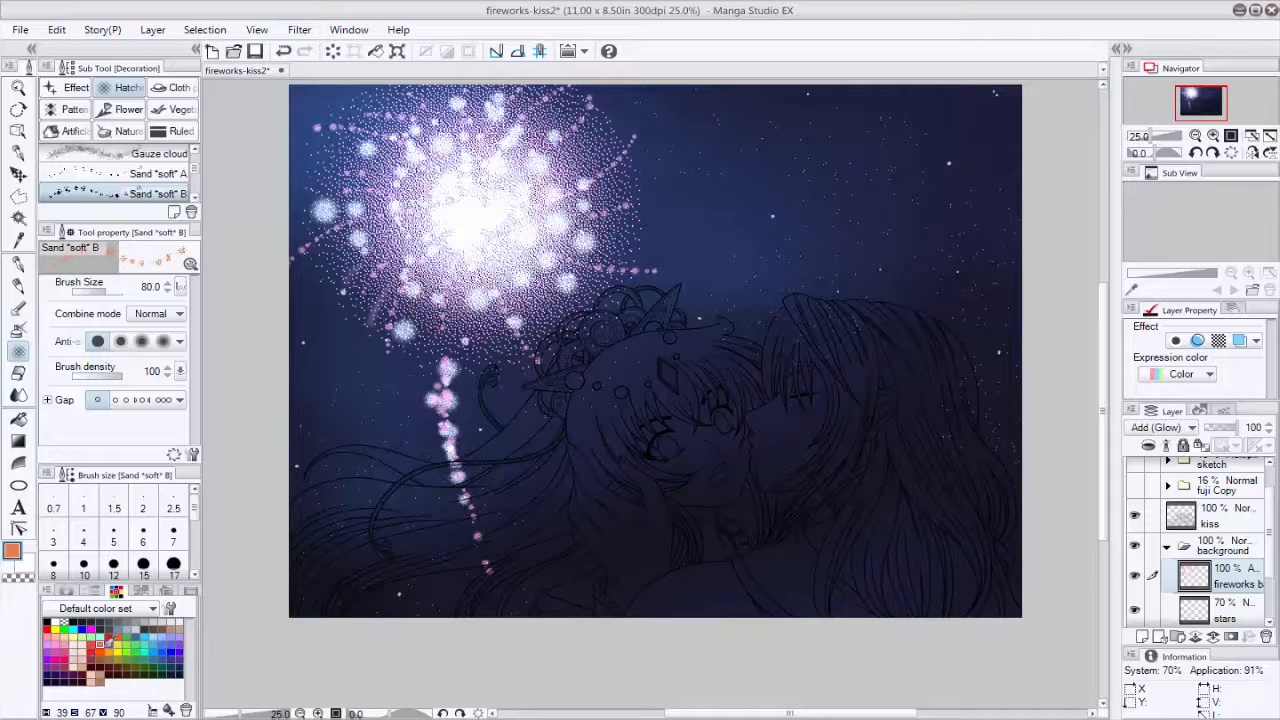
Add a new layer above the fireworks base layer and name it "firework2 base".
left_click(1143, 637)
double_click(1228, 579)
type("f")
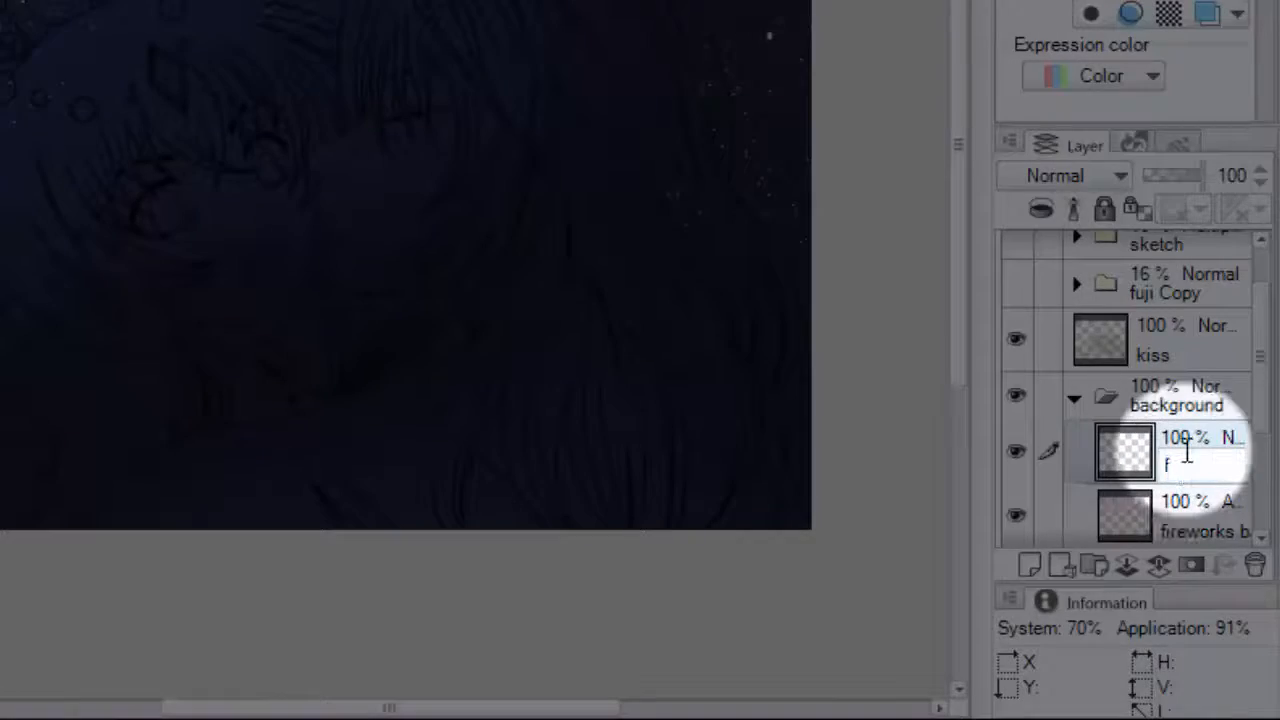
type("irework2 b")
key("Return")
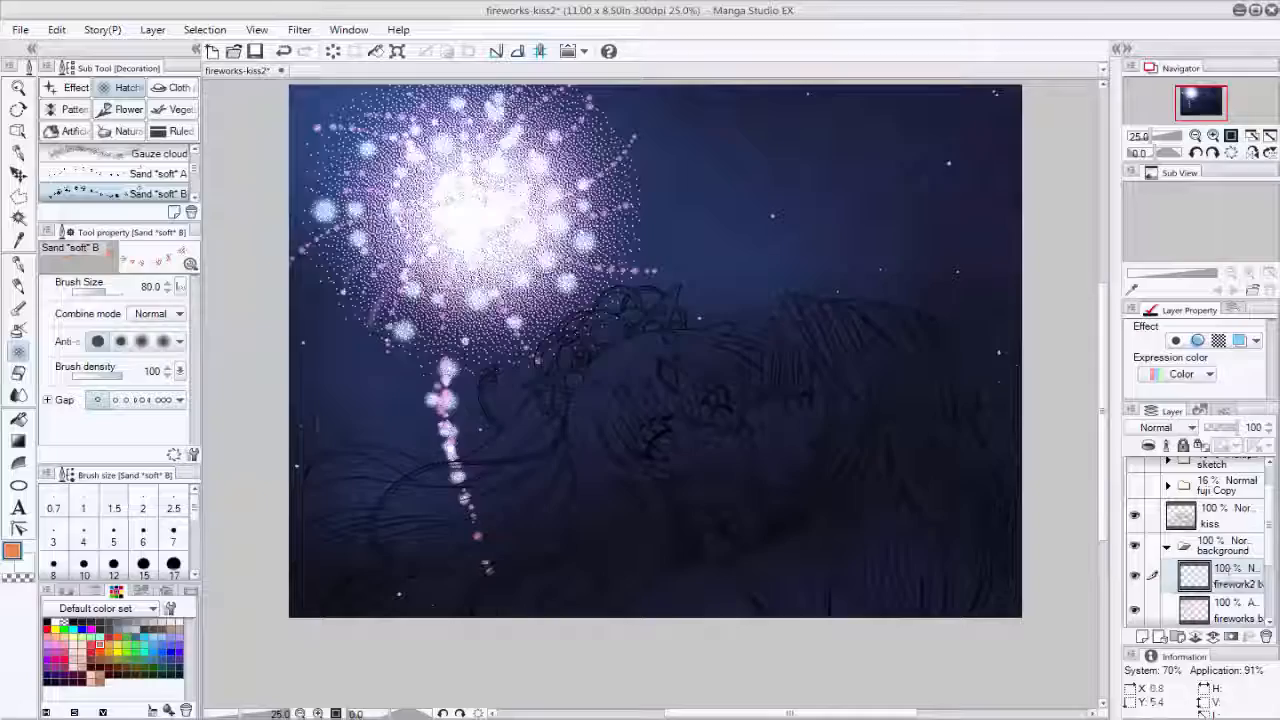
Paint a small orange firework below the large burst, starting at brush size 300, and add white sparks and an orange speckled trail.
left_click(357, 420)
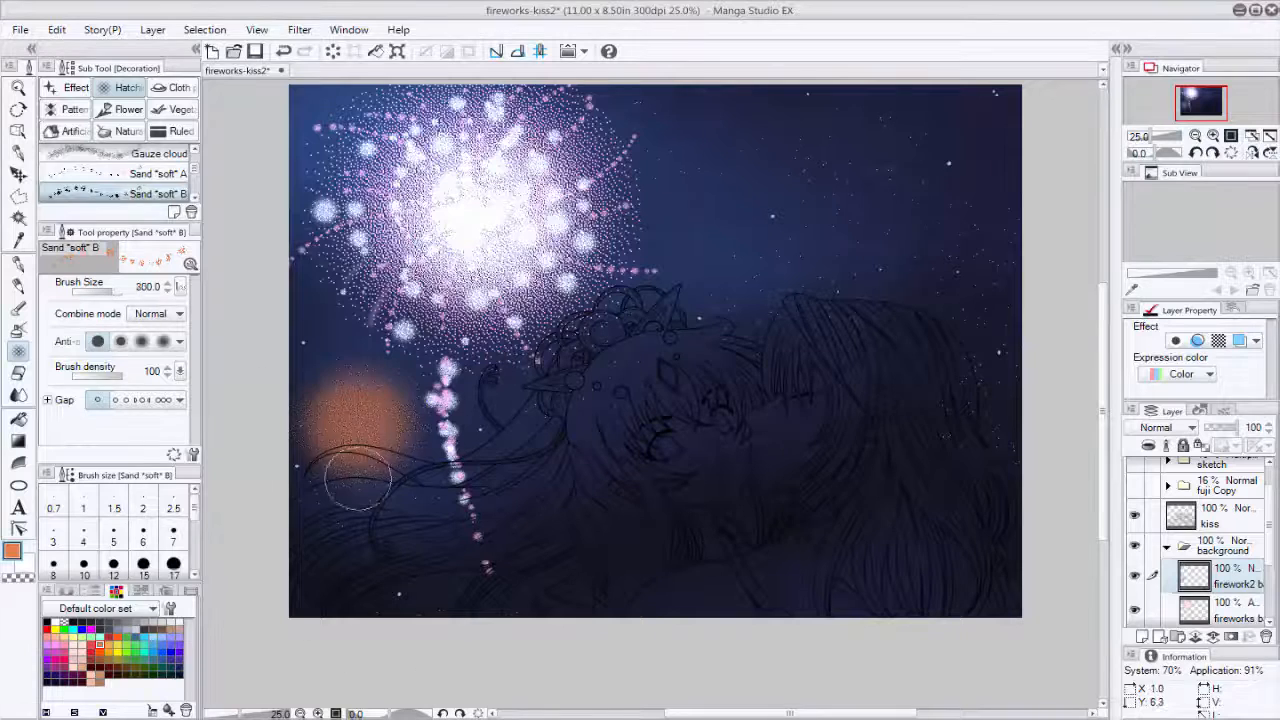
left_click(56, 622)
key("bracketleft")
key("bracketleft")
left_click(361, 425)
key("bracketleft")
key("bracketleft")
left_click(386, 410)
left_click(341, 453)
left_click(325, 402)
left_click(400, 392)
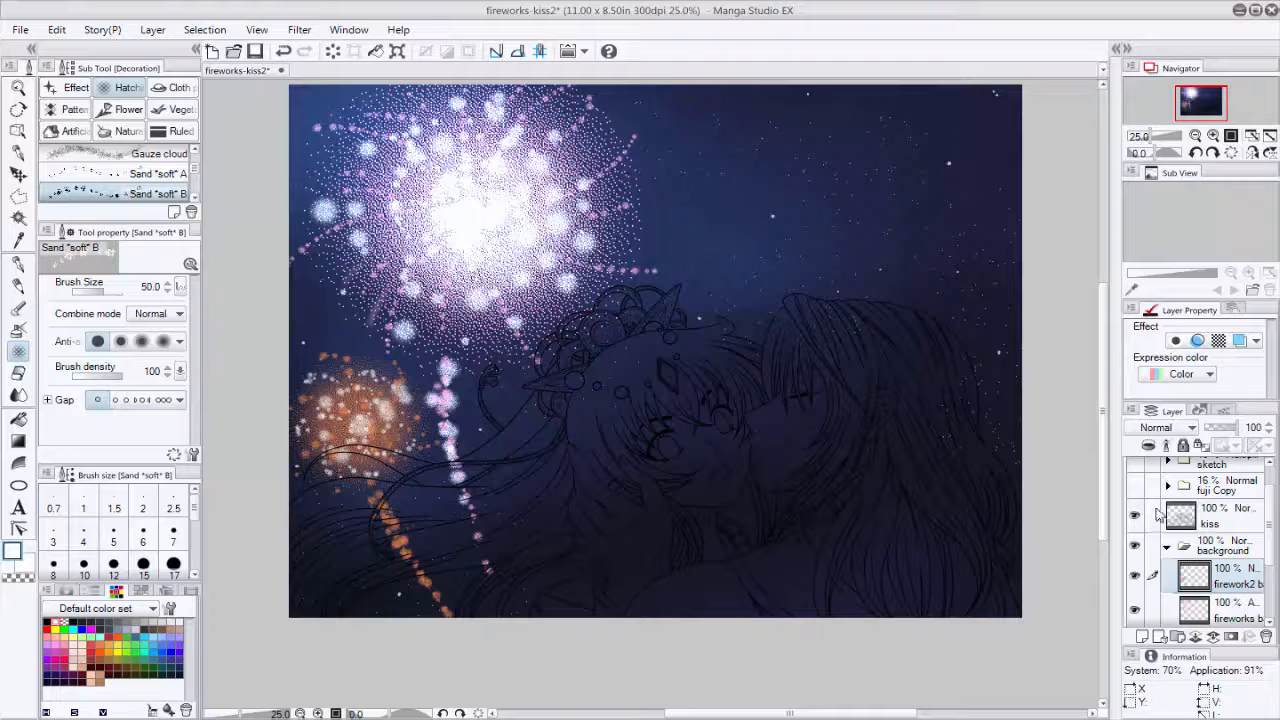
Set the firework2 base layer's blending mode to Add (Glow).
left_click(1202, 611)
left_click(1202, 577)
left_click(1166, 428)
left_click(1165, 632)
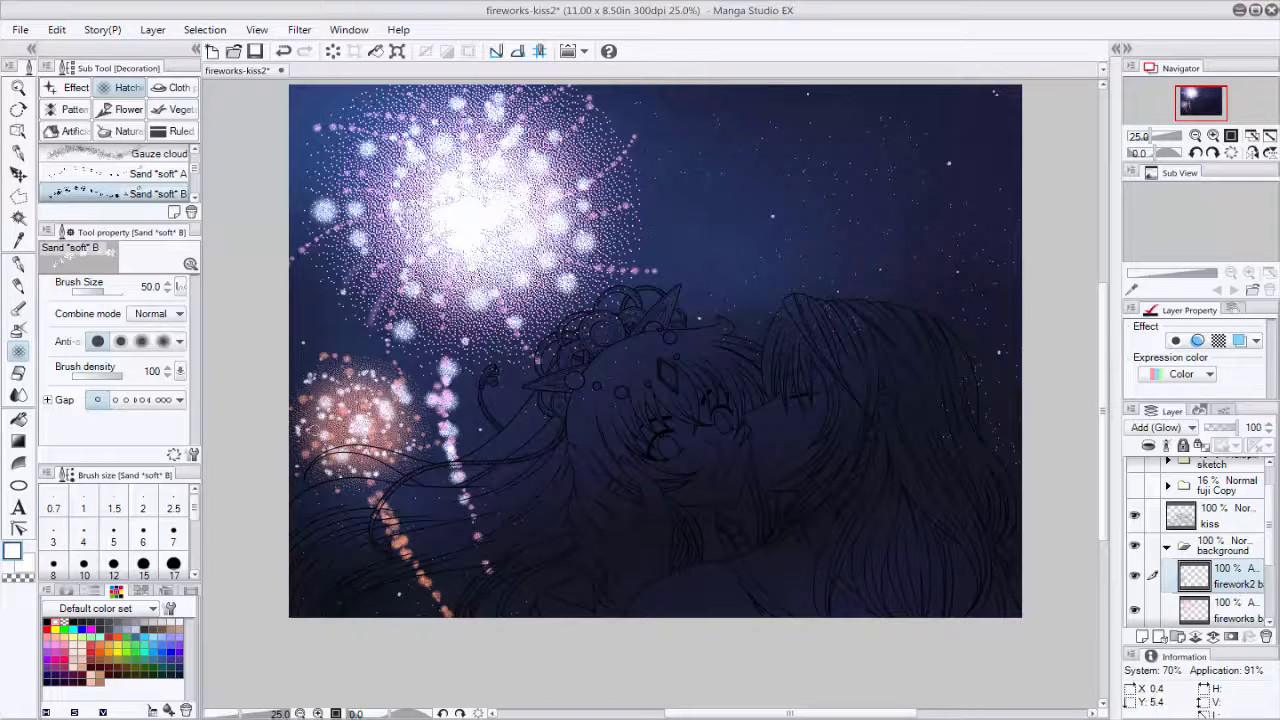
Duplicate the firework2 base layer by copying and pasting it.
right_click(1240, 585)
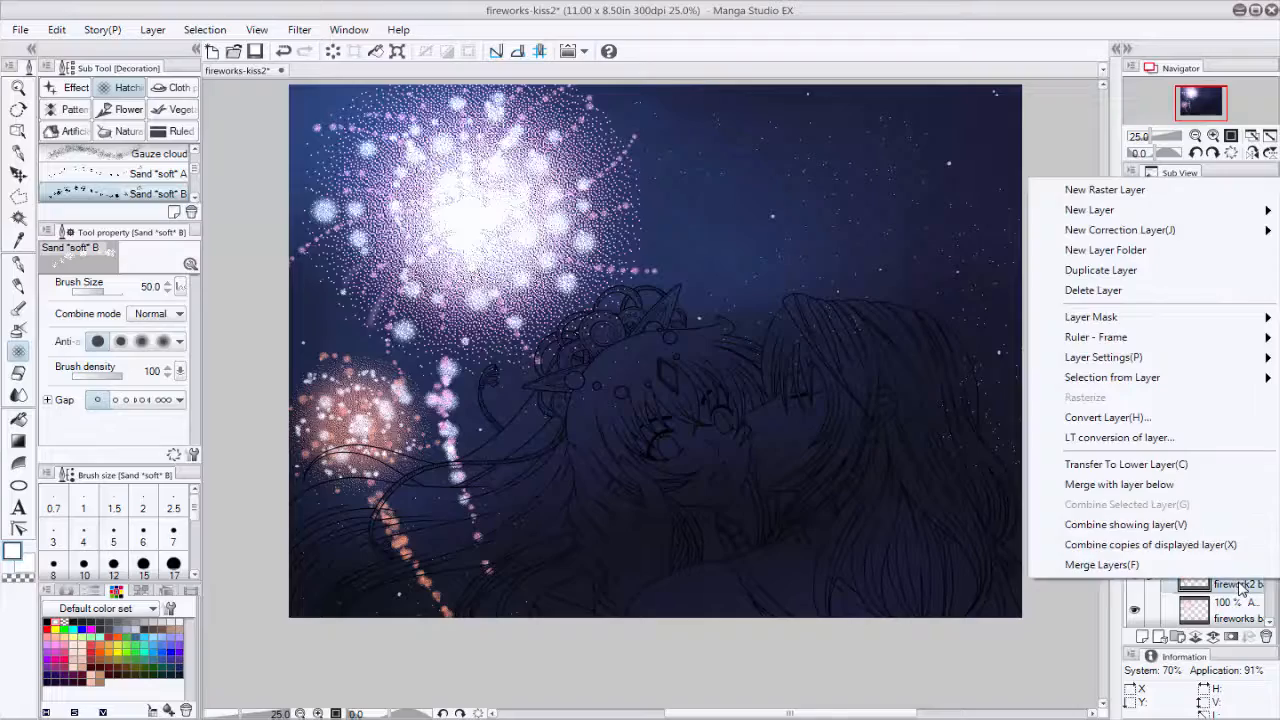
key("Escape")
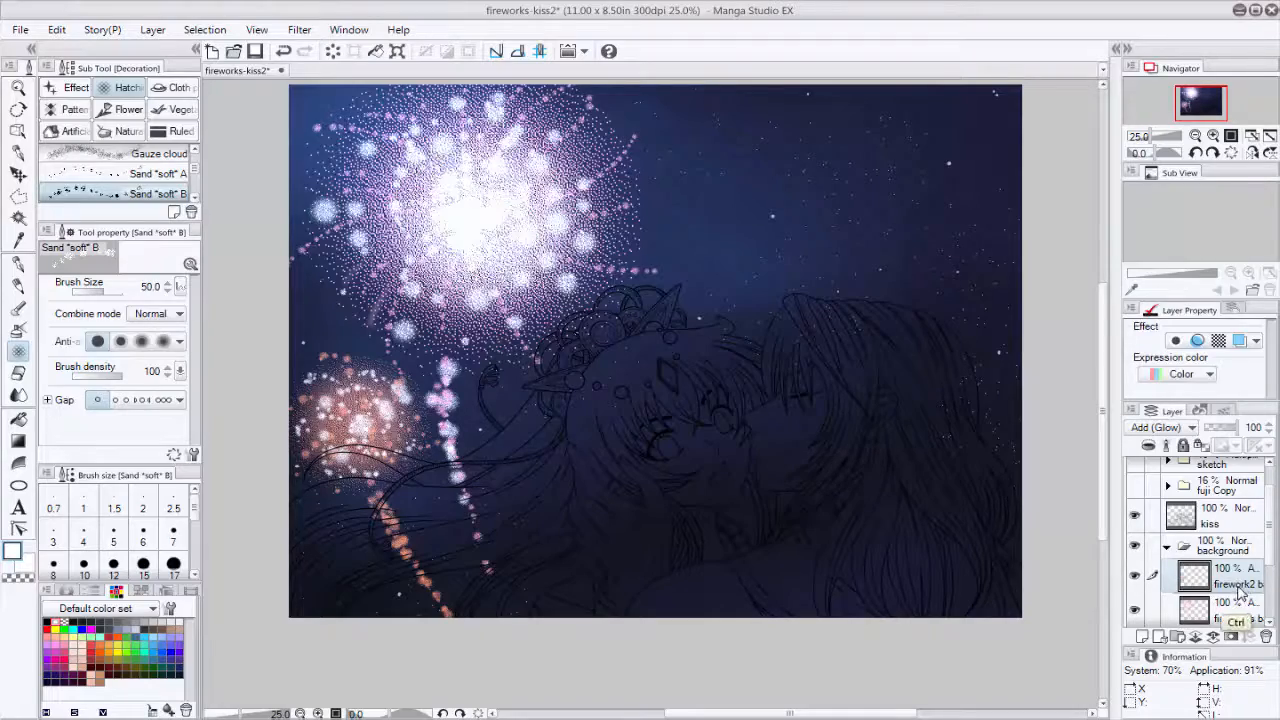
key("ctrl+c")
key("ctrl+v")
Flip the copied orange firework horizontally, move it to the upper-right sky and rotate it so its trail hangs slightly slanted.
key("ctrl+t")
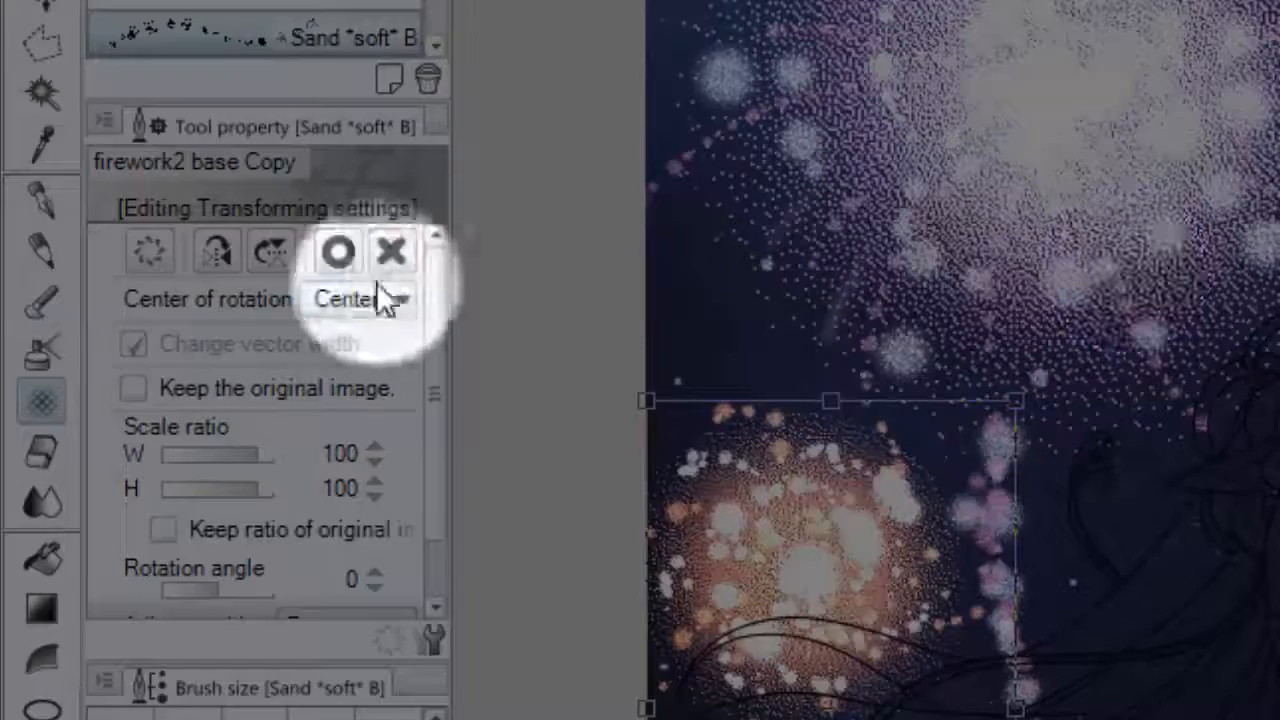
left_click(216, 252)
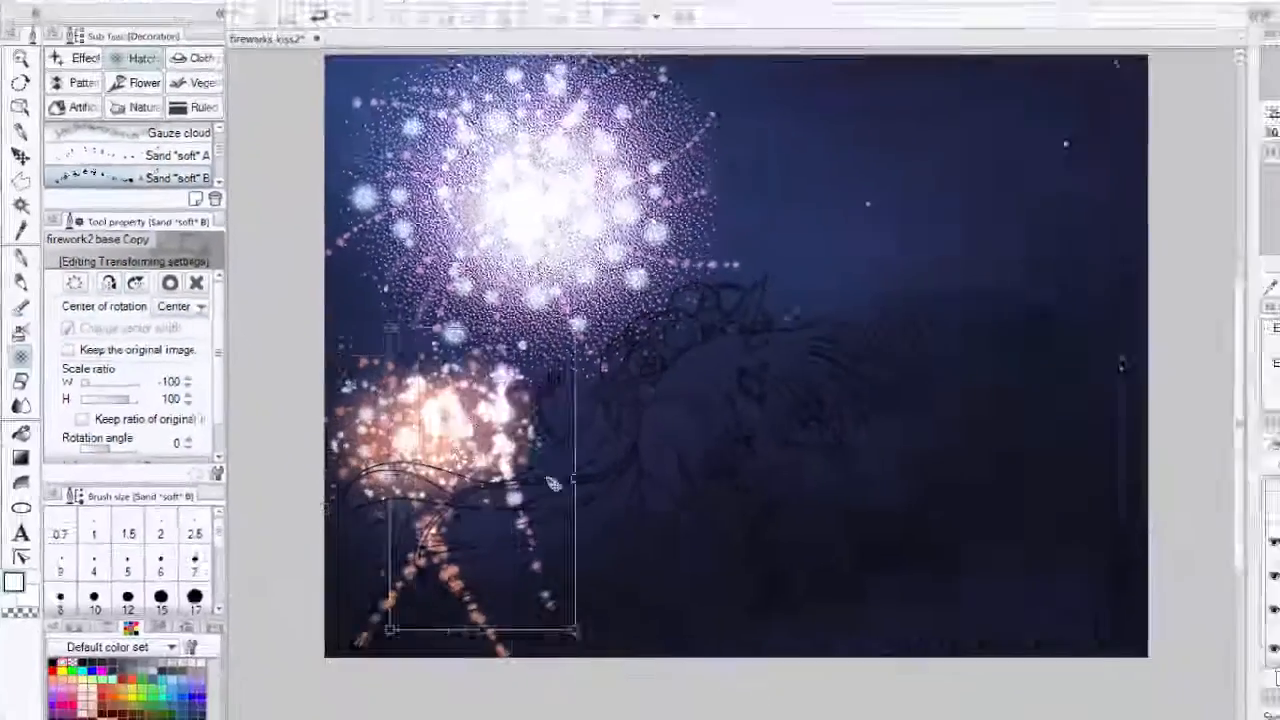
left_click_drag(553, 483, 854, 229)
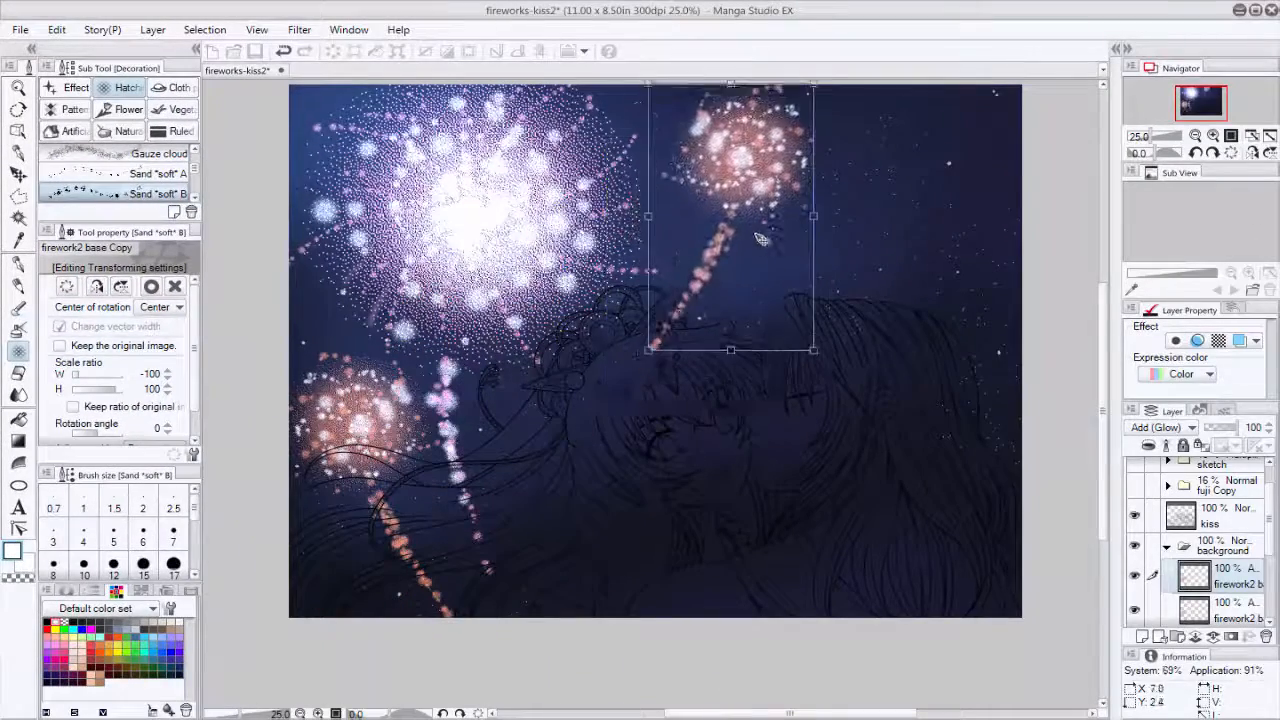
left_click_drag(760, 238, 773, 225)
left_click_drag(834, 358, 902, 266)
left_click_drag(788, 278, 955, 279)
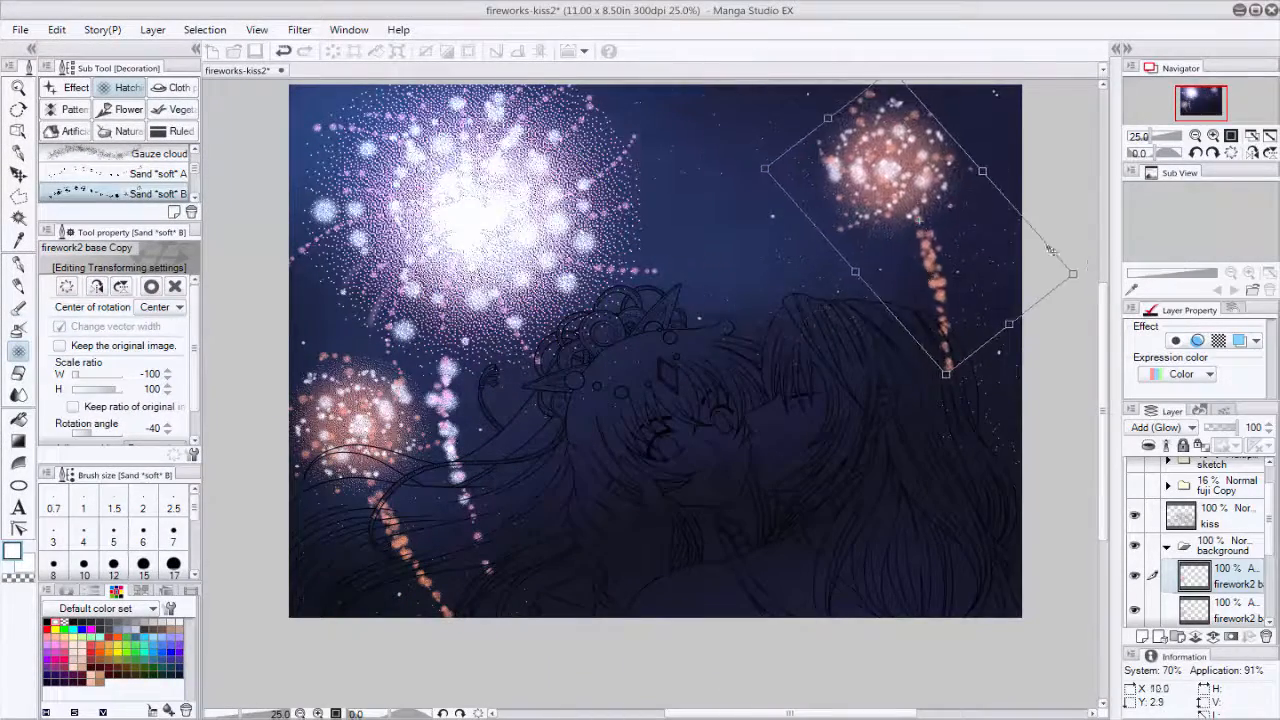
left_click_drag(1051, 250, 1030, 298)
left_click_drag(957, 297, 982, 298)
key("Return")
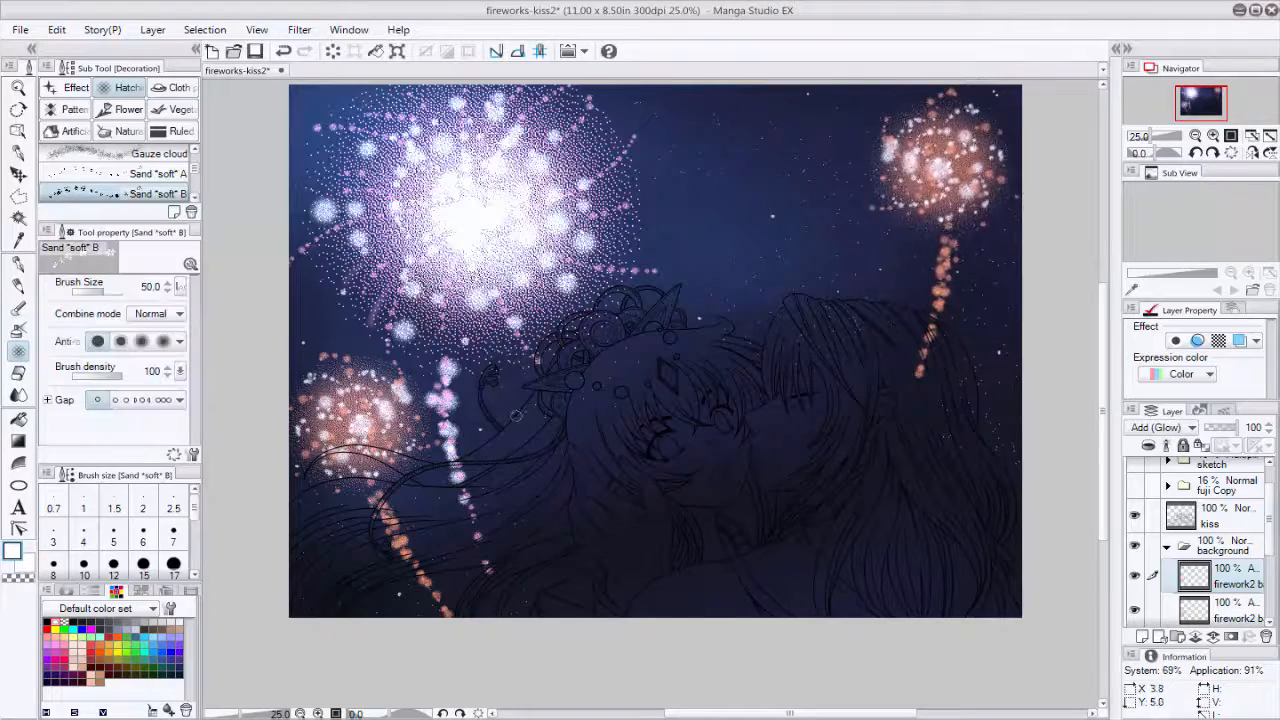
Rename the Overlay copy of the fireworks base layer "fireworks1 overlay".
key("ctrl+z")
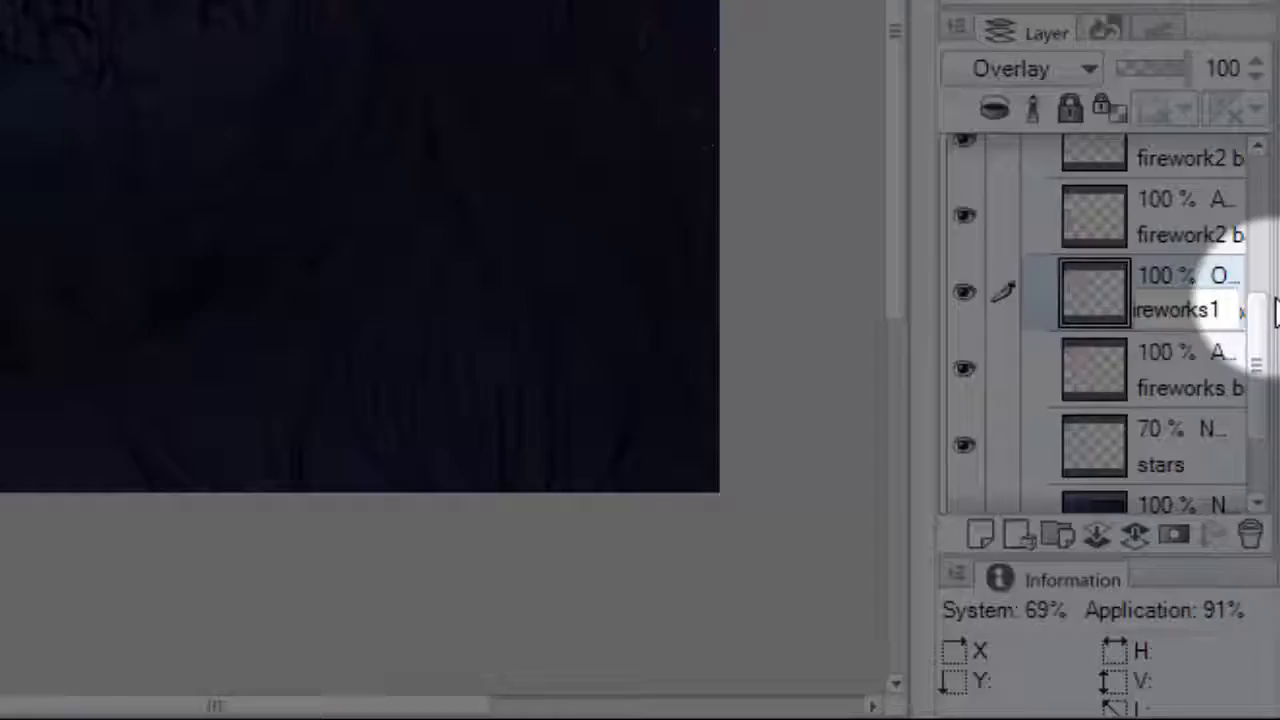
type("ove")
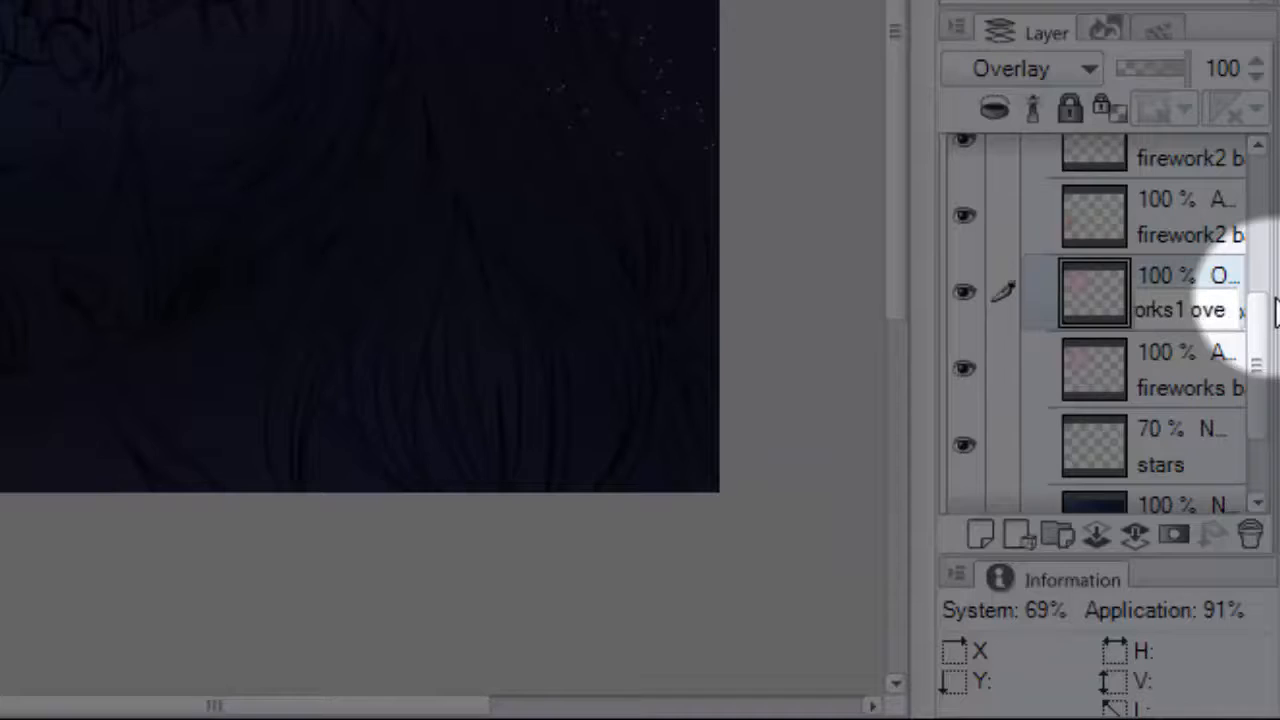
type("rla")
key("Return")
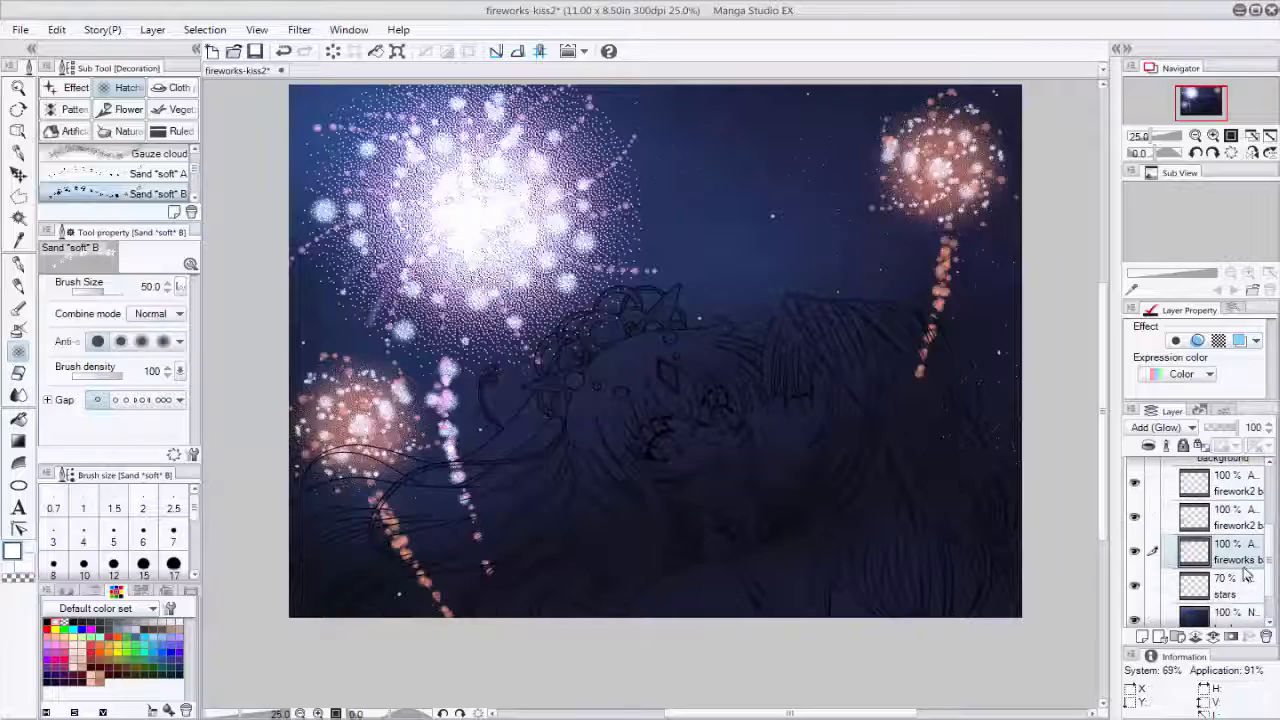
Paste a copy of the fireworks base layer above it and set the copy's blending mode to Overlay.
key("ctrl+v")
left_click(1162, 427)
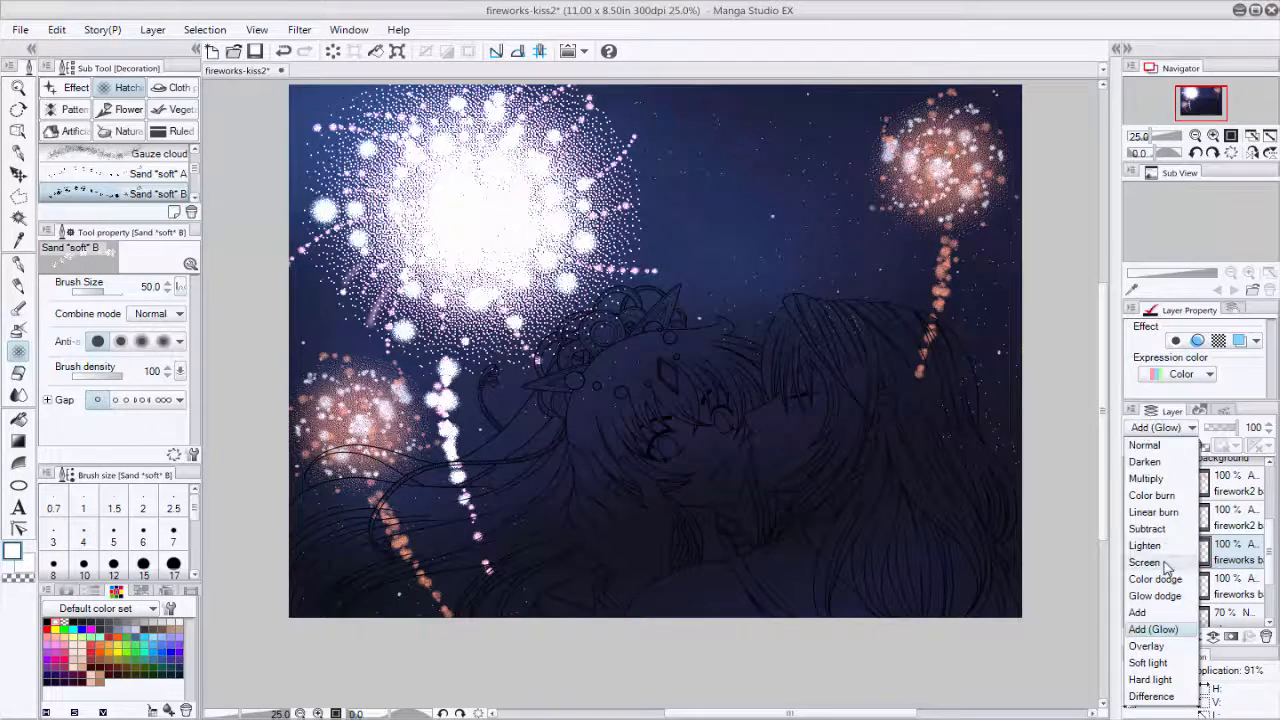
left_click(1150, 645)
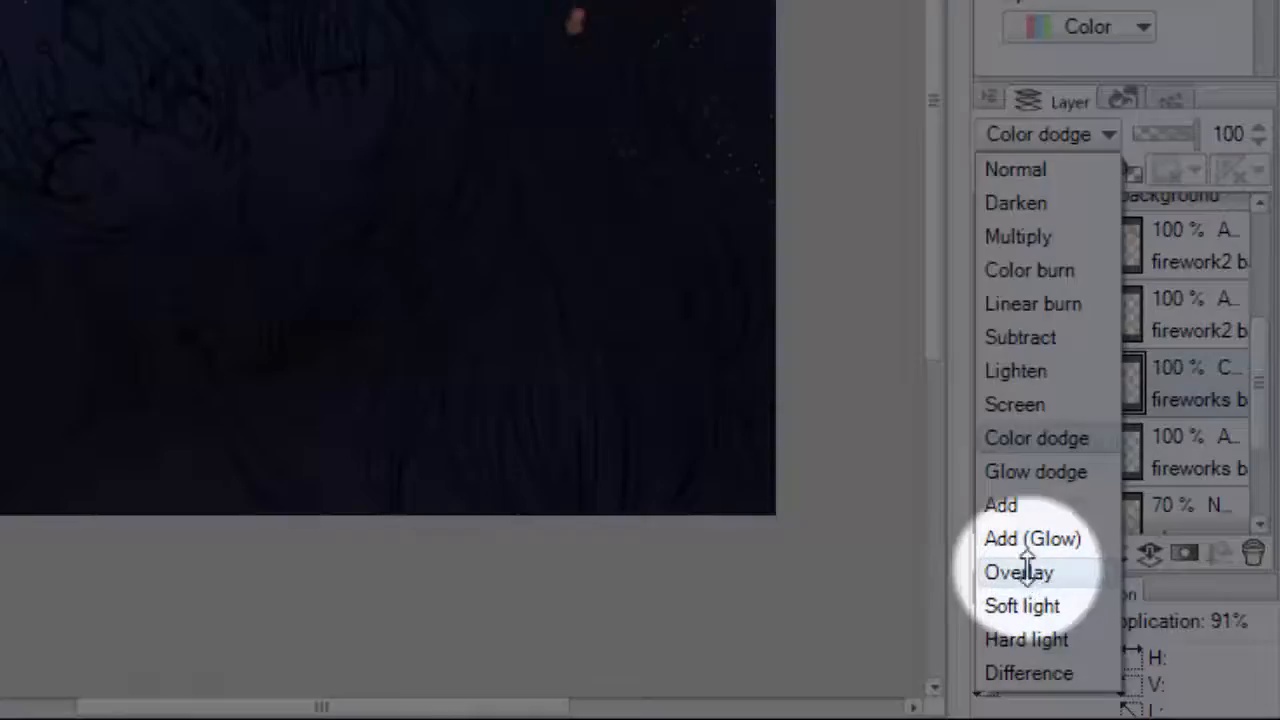
left_click(1145, 645)
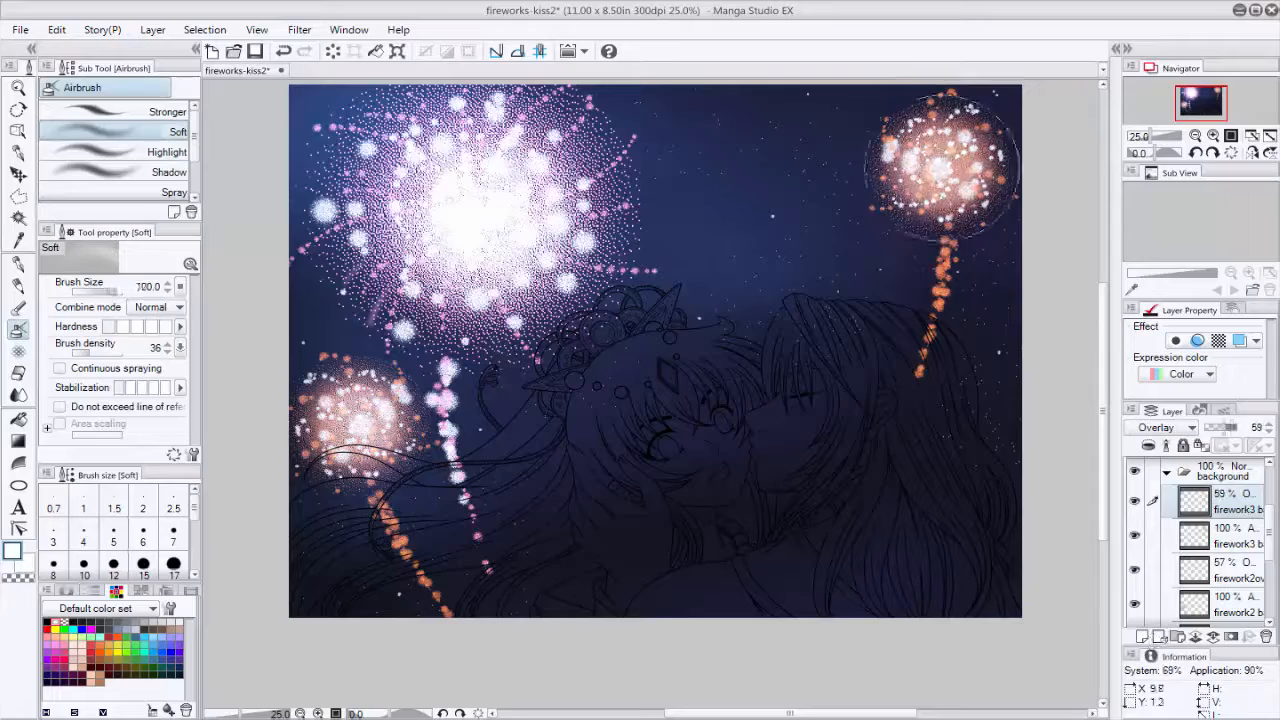
Paint white highlights along the trail of the upper-right orange firework on its firework3 layer with the Decoration brush.
left_click(1232, 537)
left_click_drag(947, 245, 936, 328)
scroll(110, 170, "down", 3)
left_click(95, 178)
left_click(18, 352)
left_click_drag(948, 240, 948, 255)
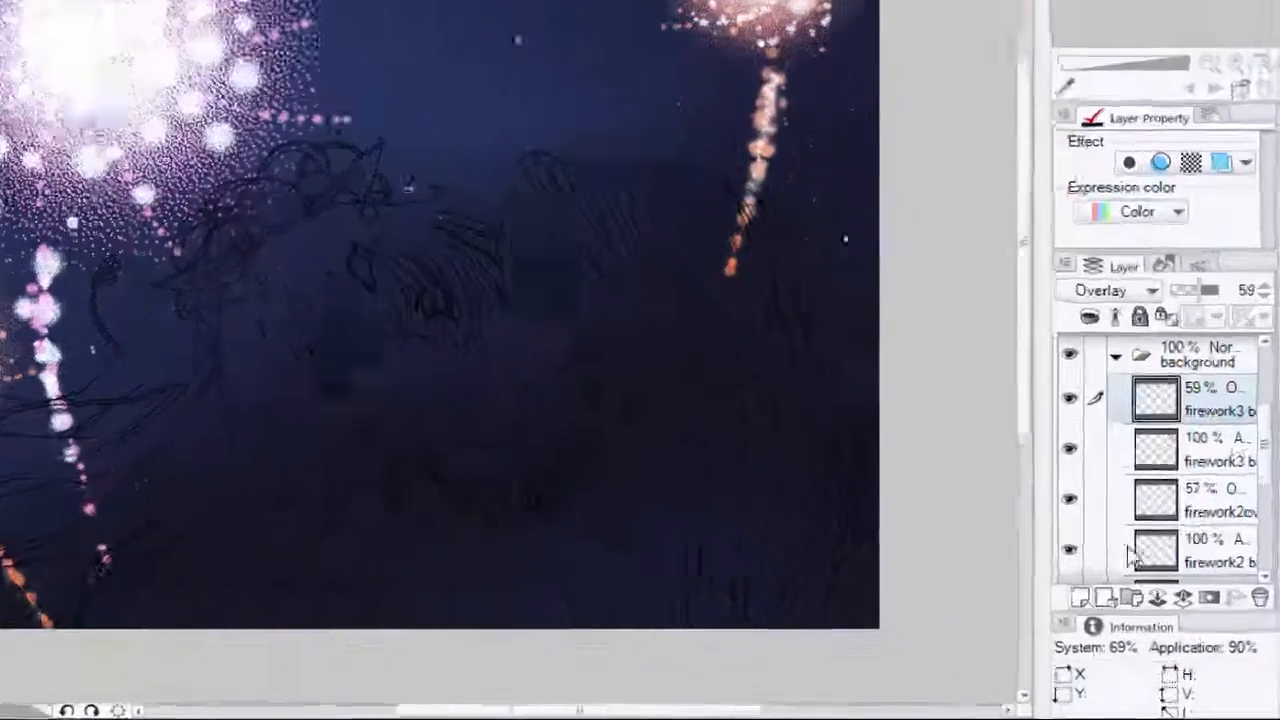
Add a top layer in the background folder with a name starting "fireworks s", and paint bright-green speckled streaks with Sand *soft* B at size 80.
key("ctrl+shift+n")
double_click(1249, 501)
type("fire")
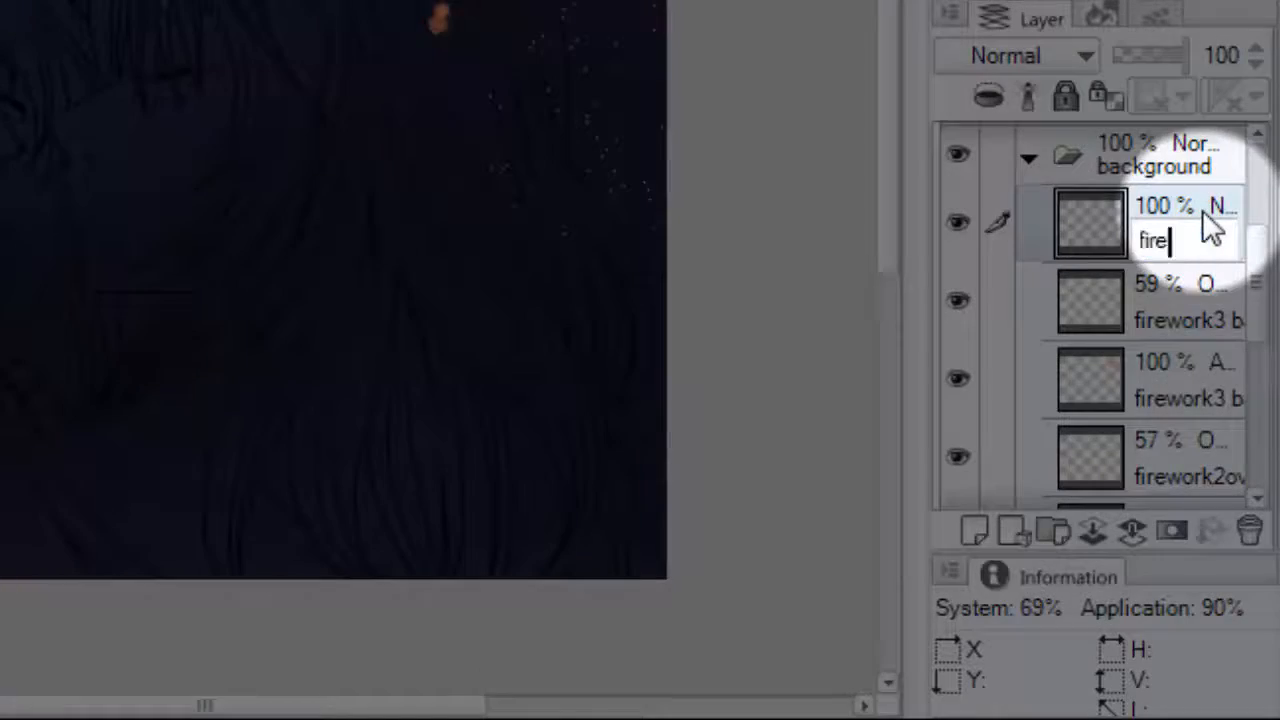
type("works")
key("Return")
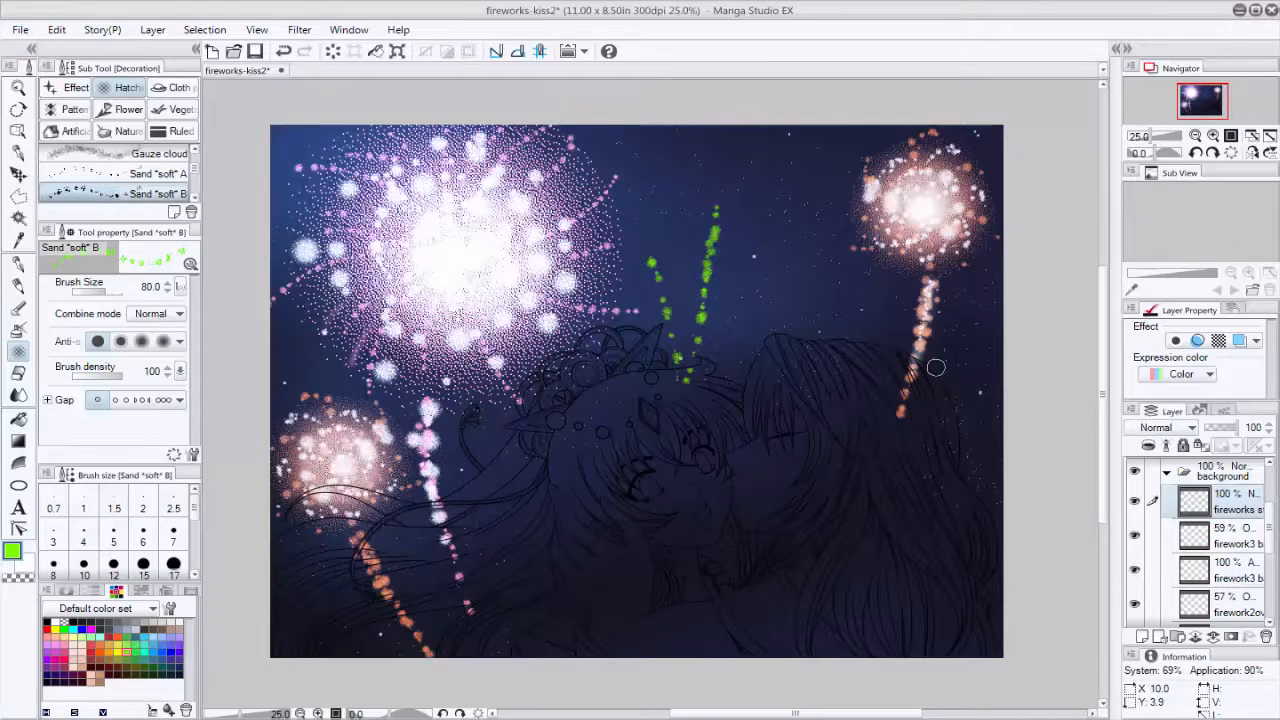
left_click_drag(908, 392, 985, 318)
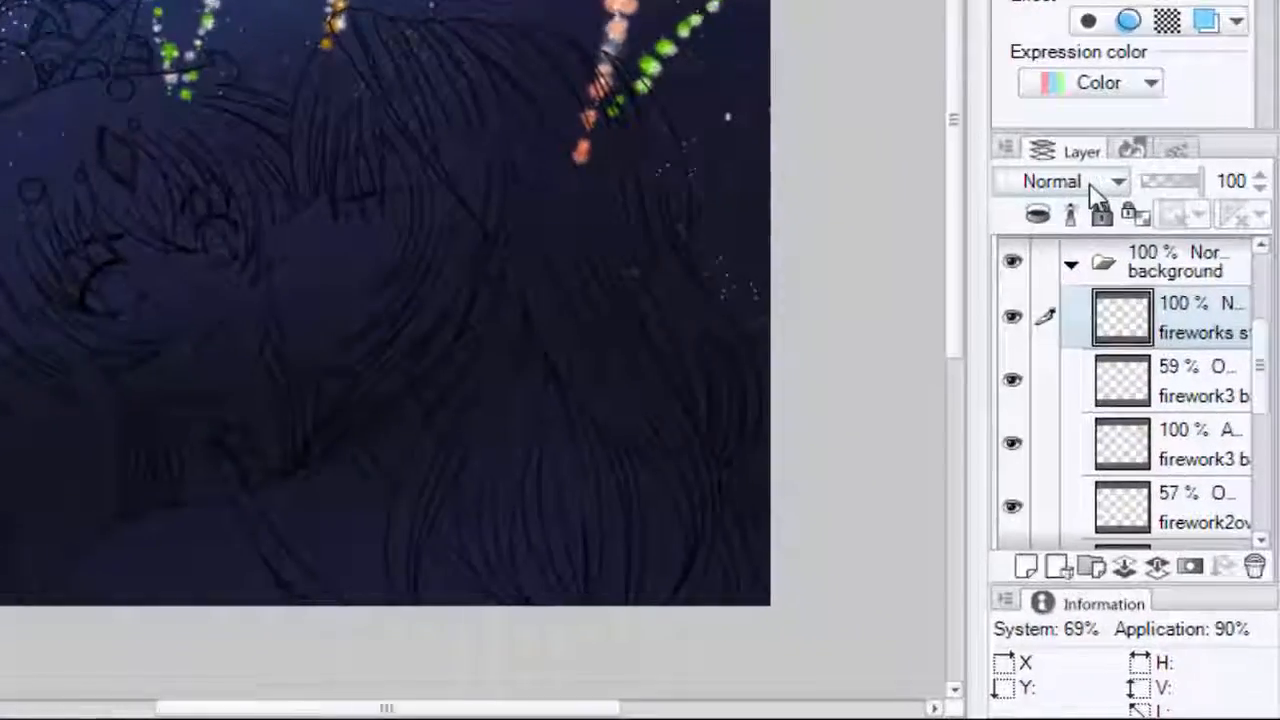
Set the streaks layer's blending mode to Add (Glow), try its opacity at 70% and return it to 100%.
left_click(1190, 427)
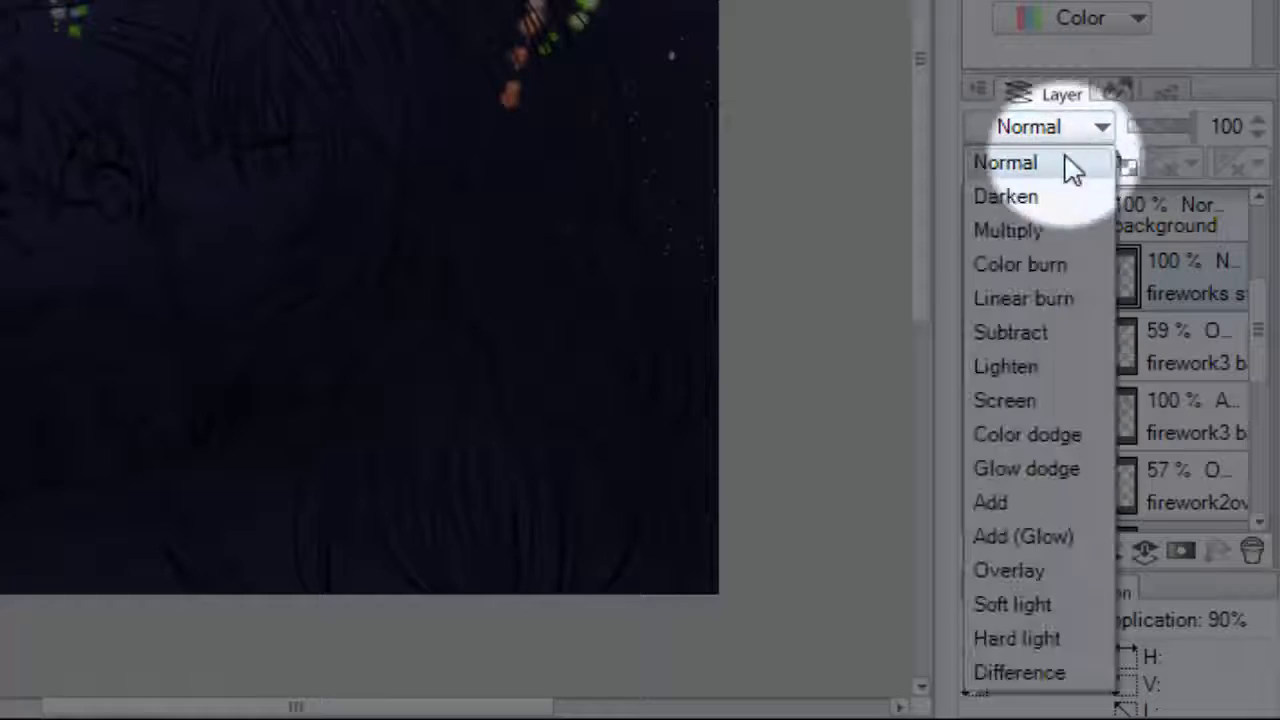
left_click(995, 537)
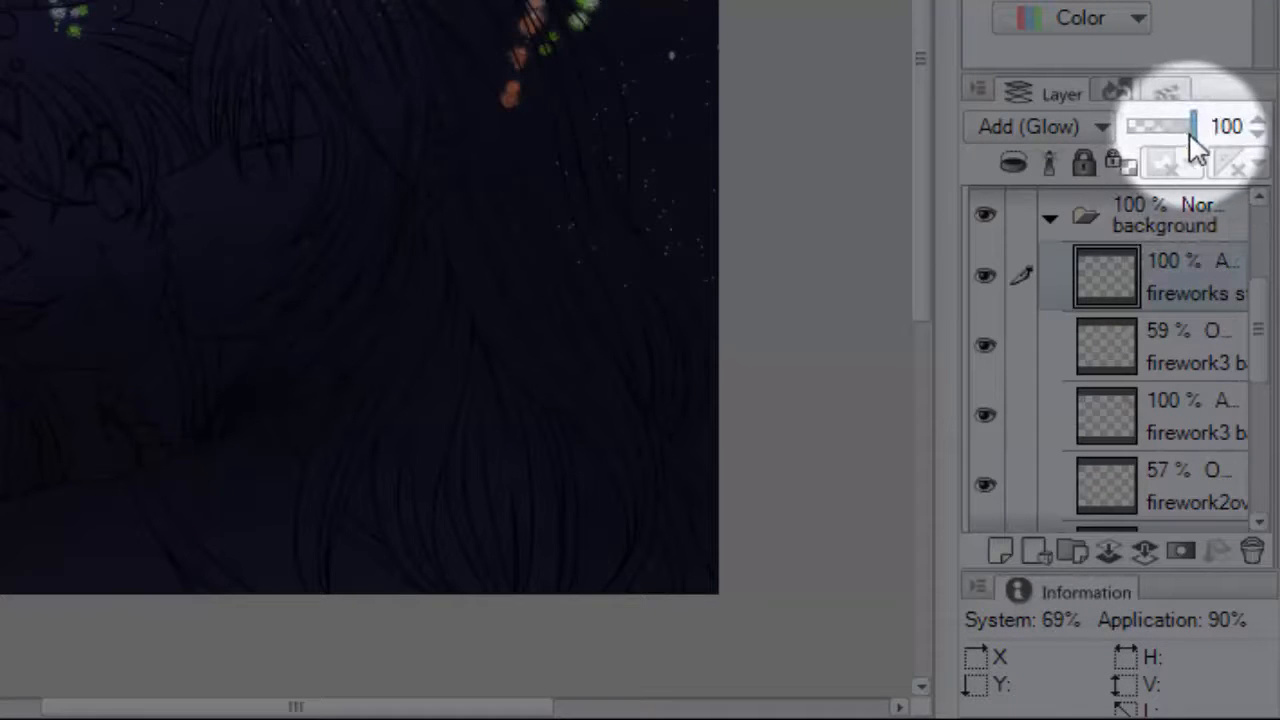
left_click_drag(1196, 126, 1181, 148)
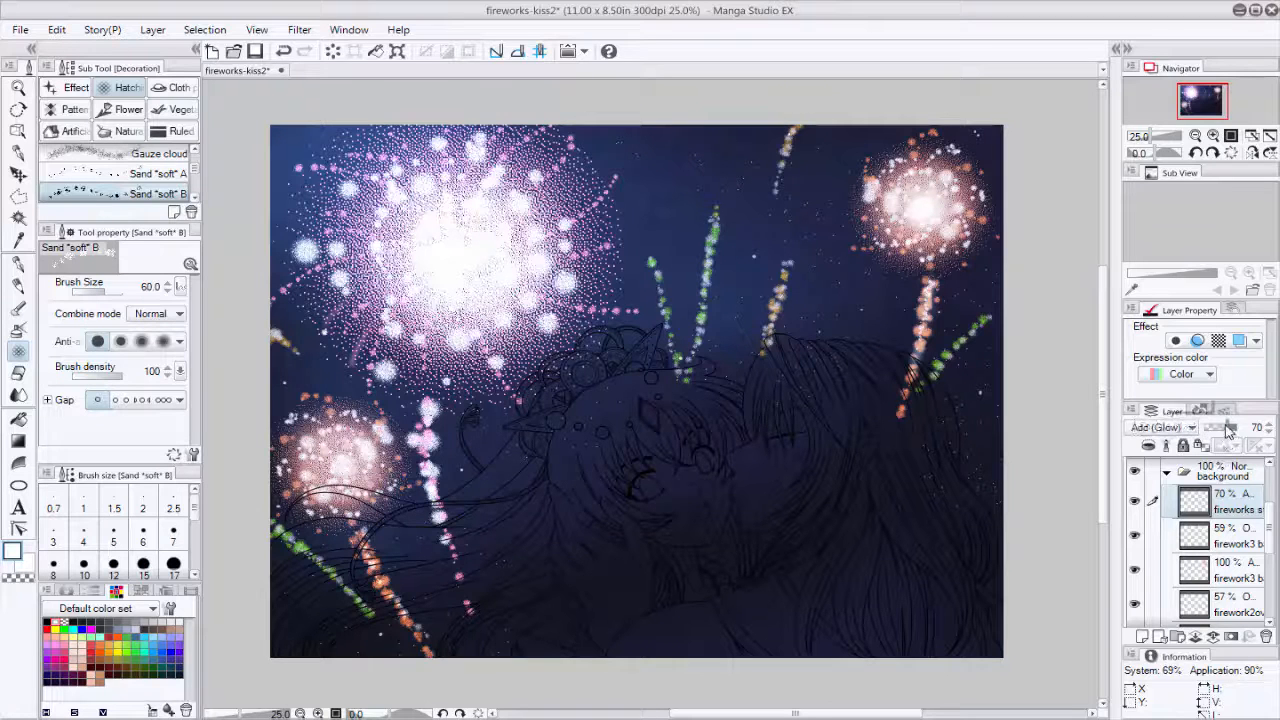
left_click_drag(1228, 432, 1262, 430)
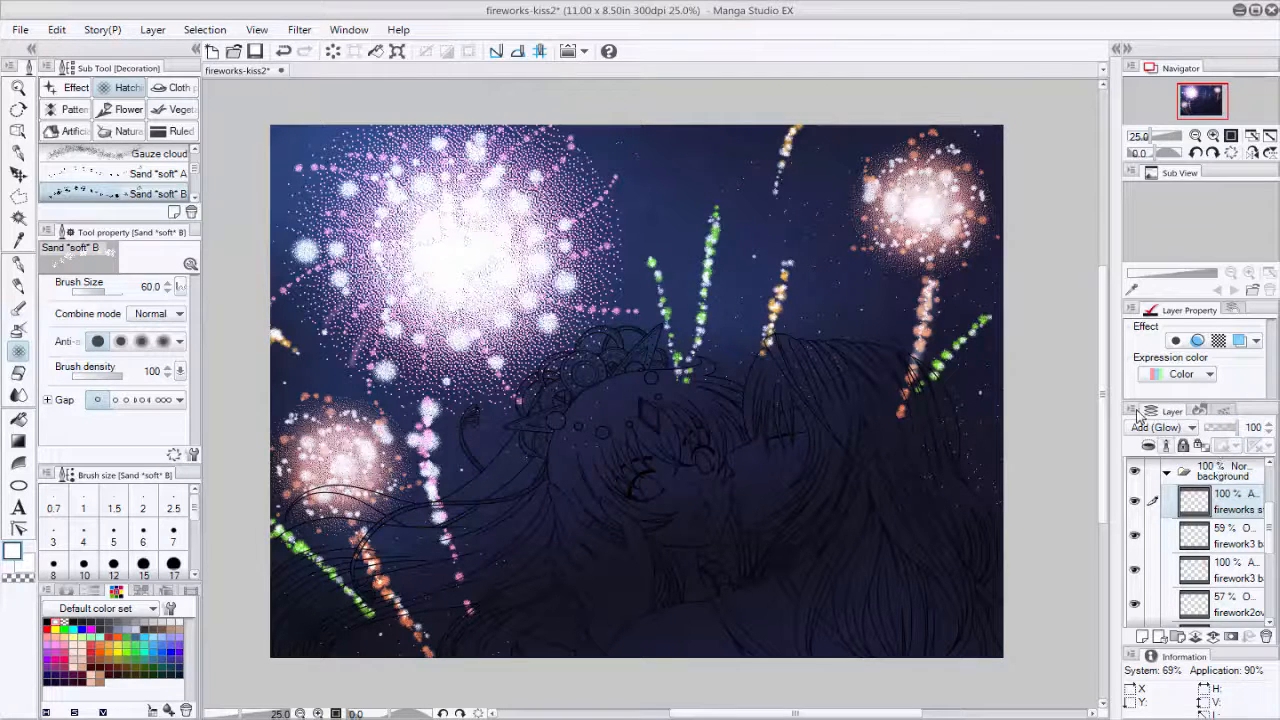